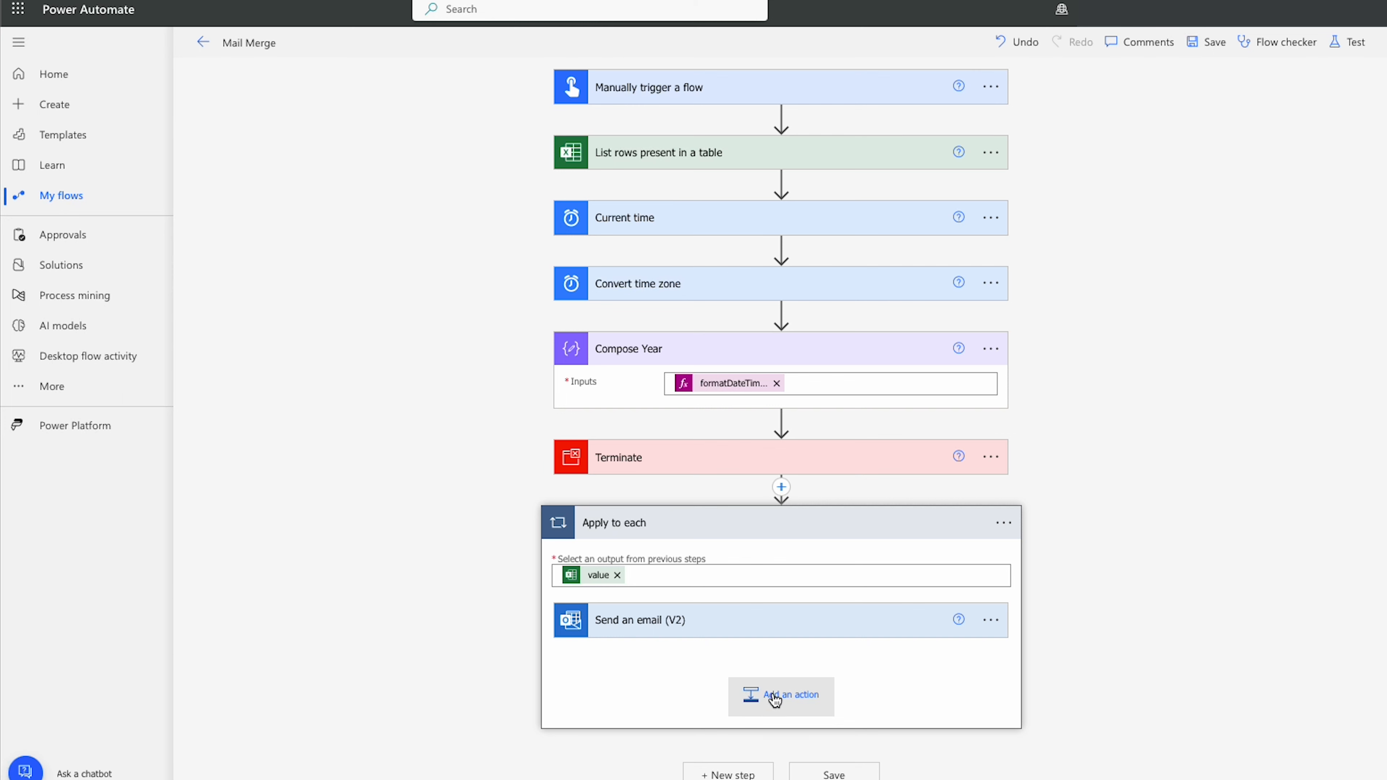
- Add a Compose data operation at the end of the Apply to each loop and rename it "Compose Year Started"
scroll(1075, 627, down, 4)
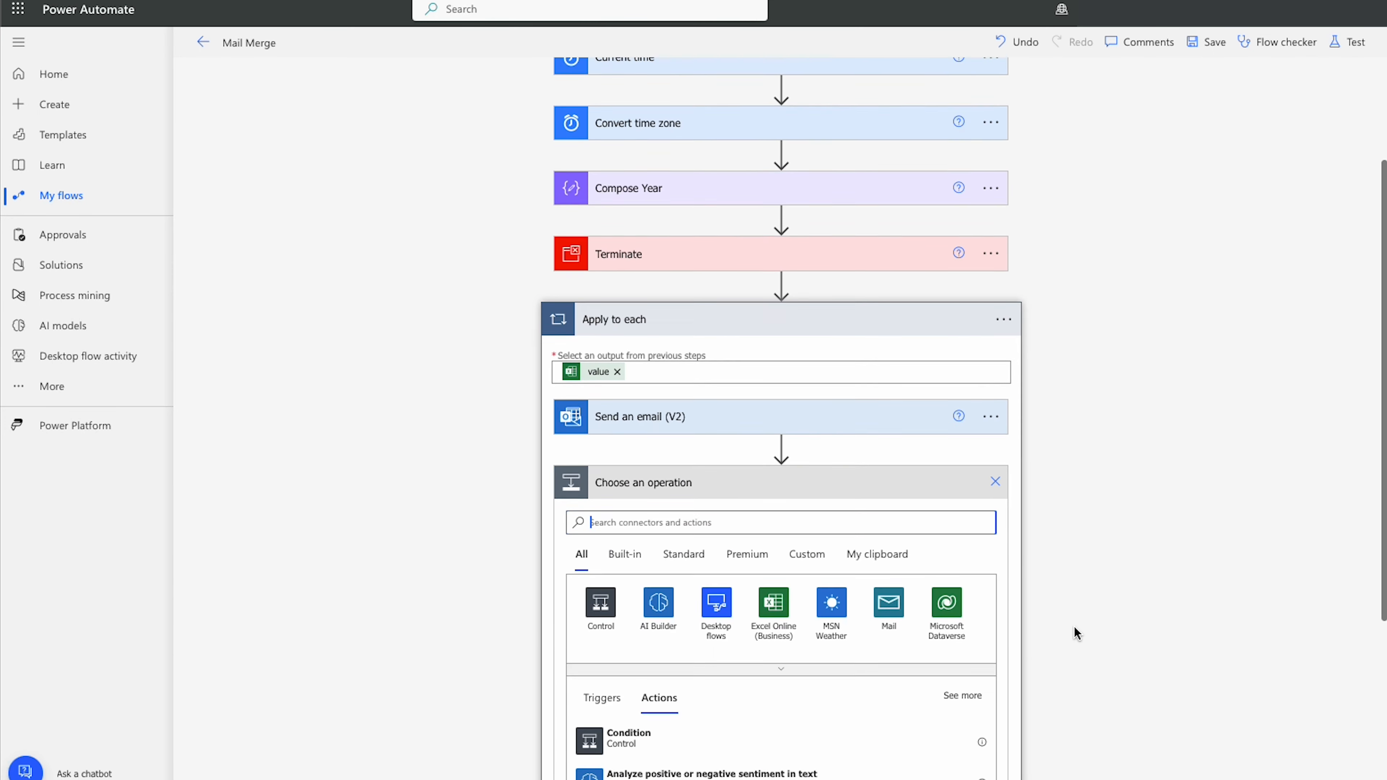
text(compose)
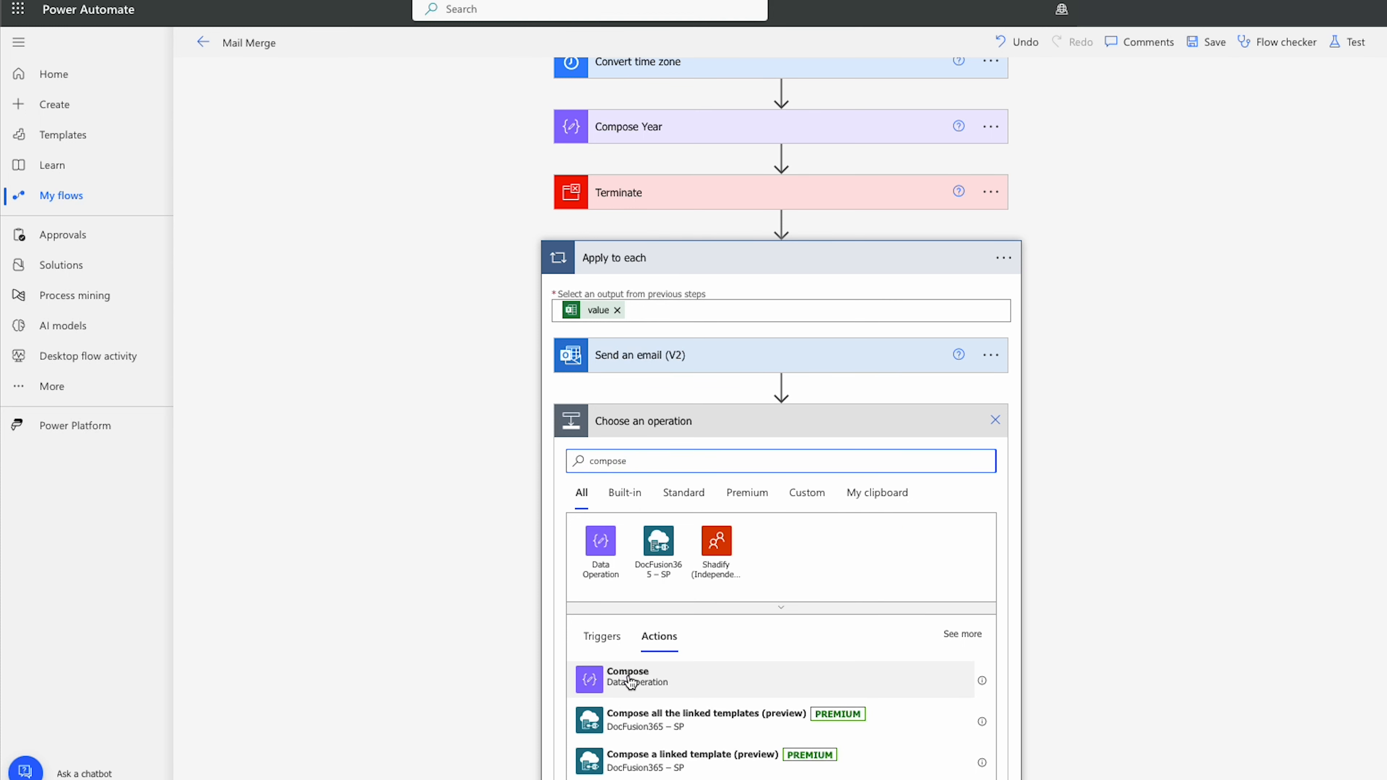
click(632, 680)
click(991, 605)
click(1038, 616)
click(776, 609)
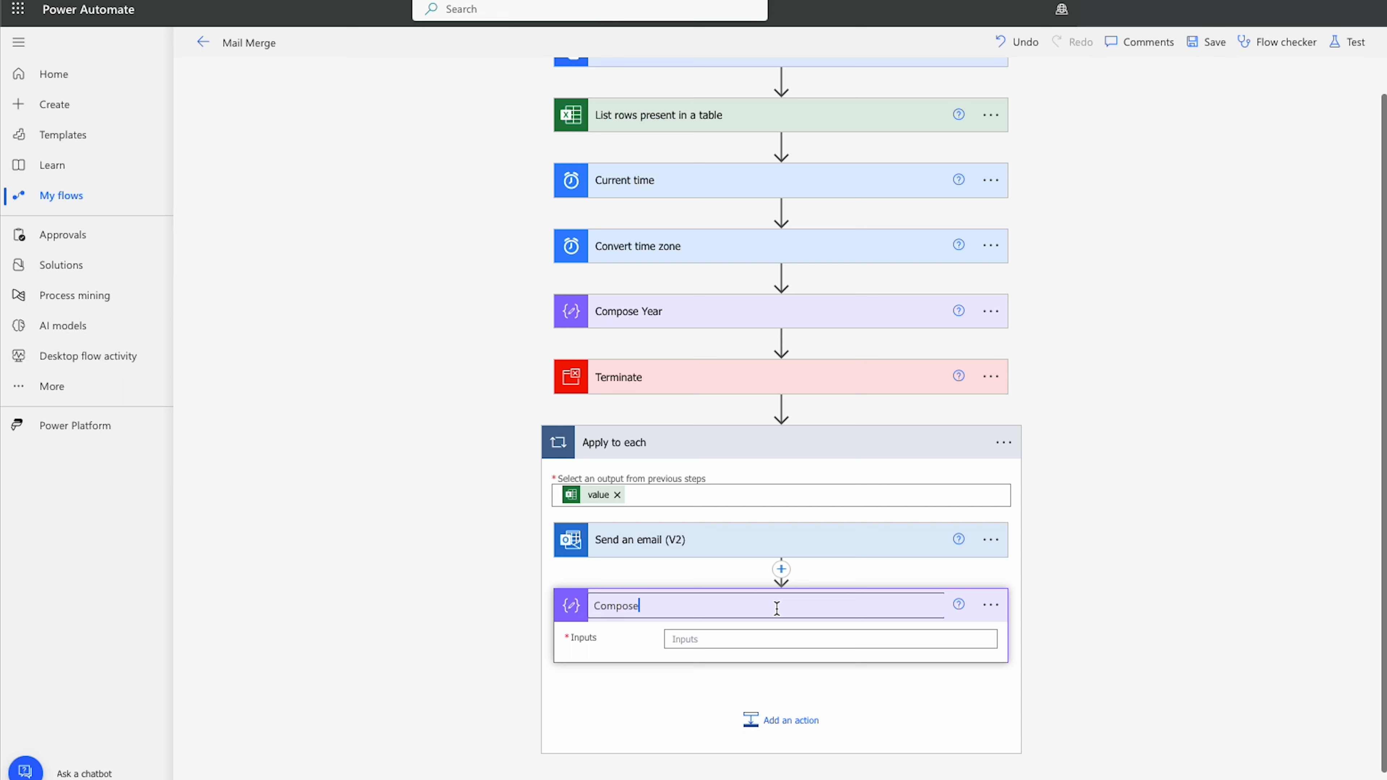
text(Year Start)
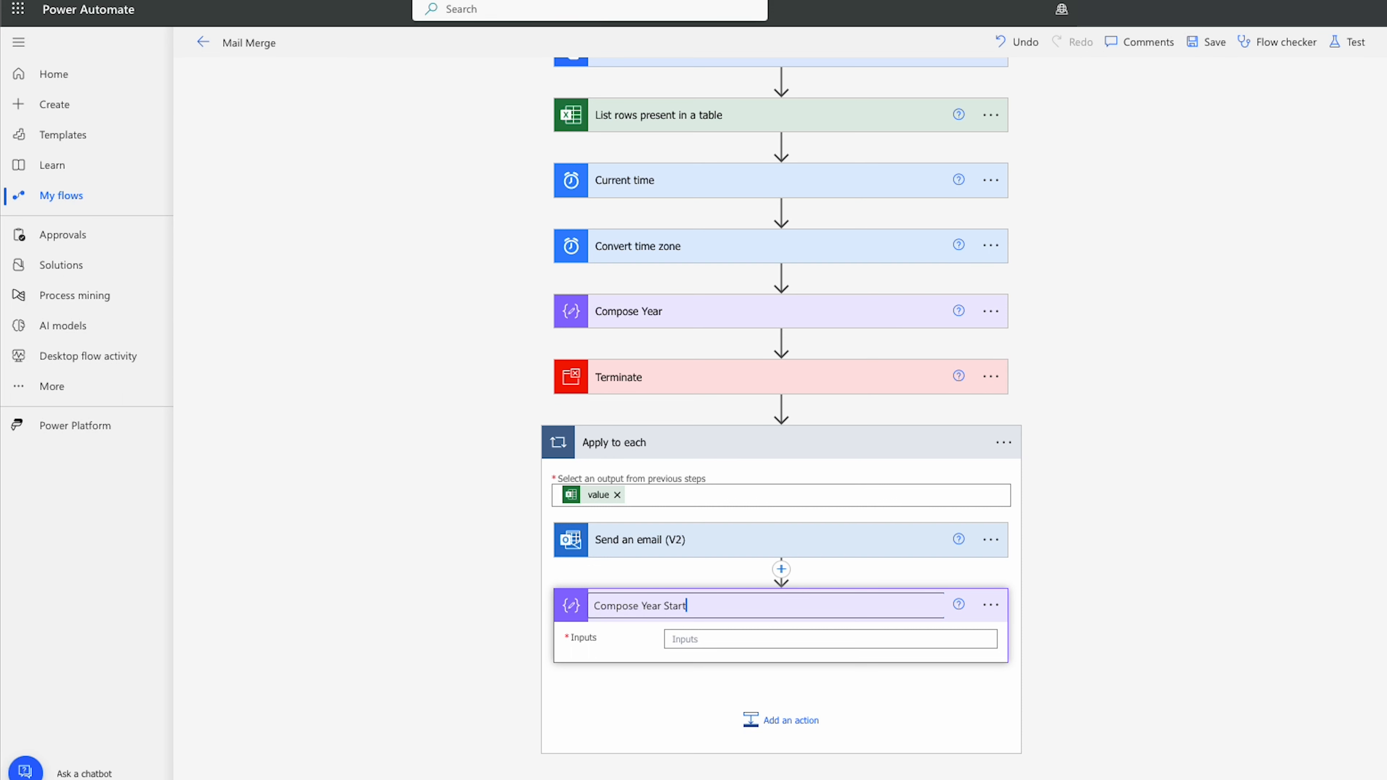
text(ed)
- Set the input of Compose Year Started to the Year Started dynamic value from the Excel table rows
click(768, 645)
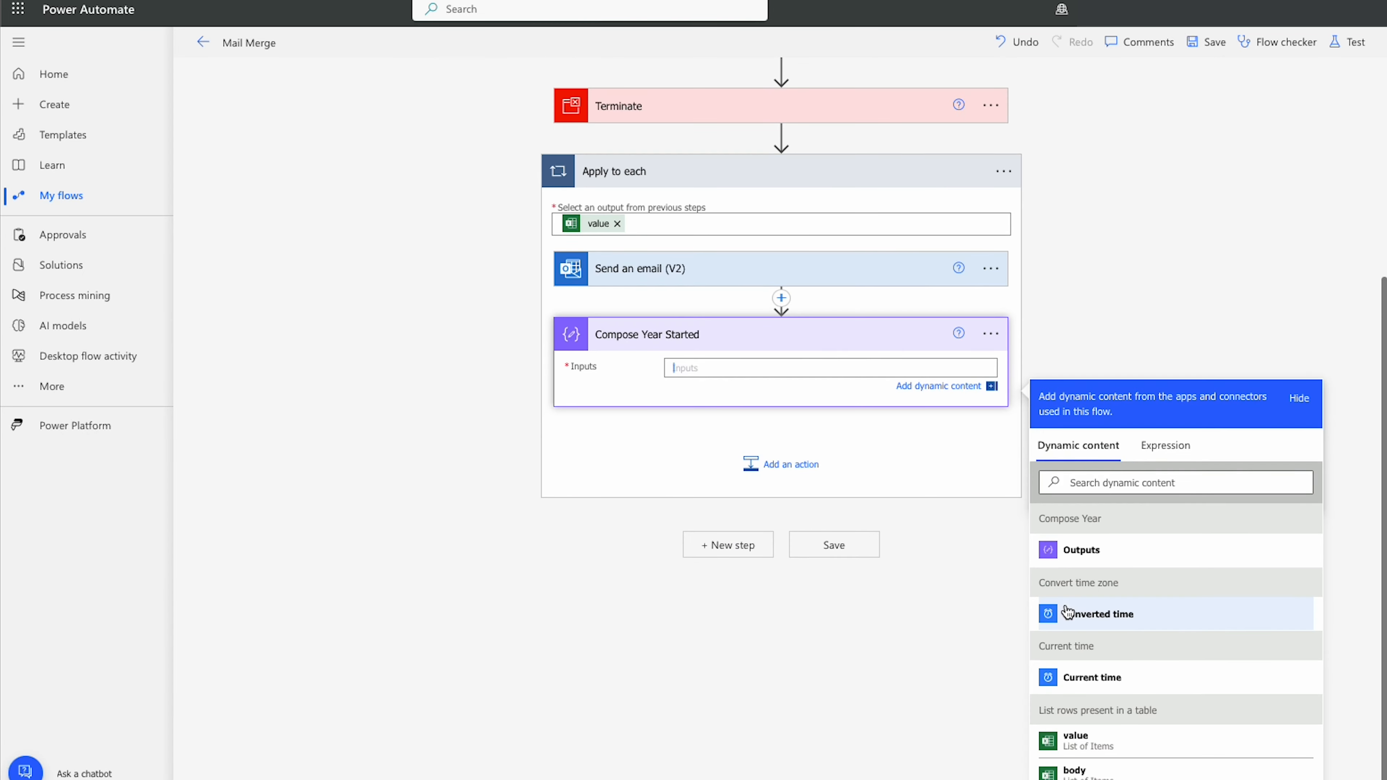
scroll(1144, 722, down, 2)
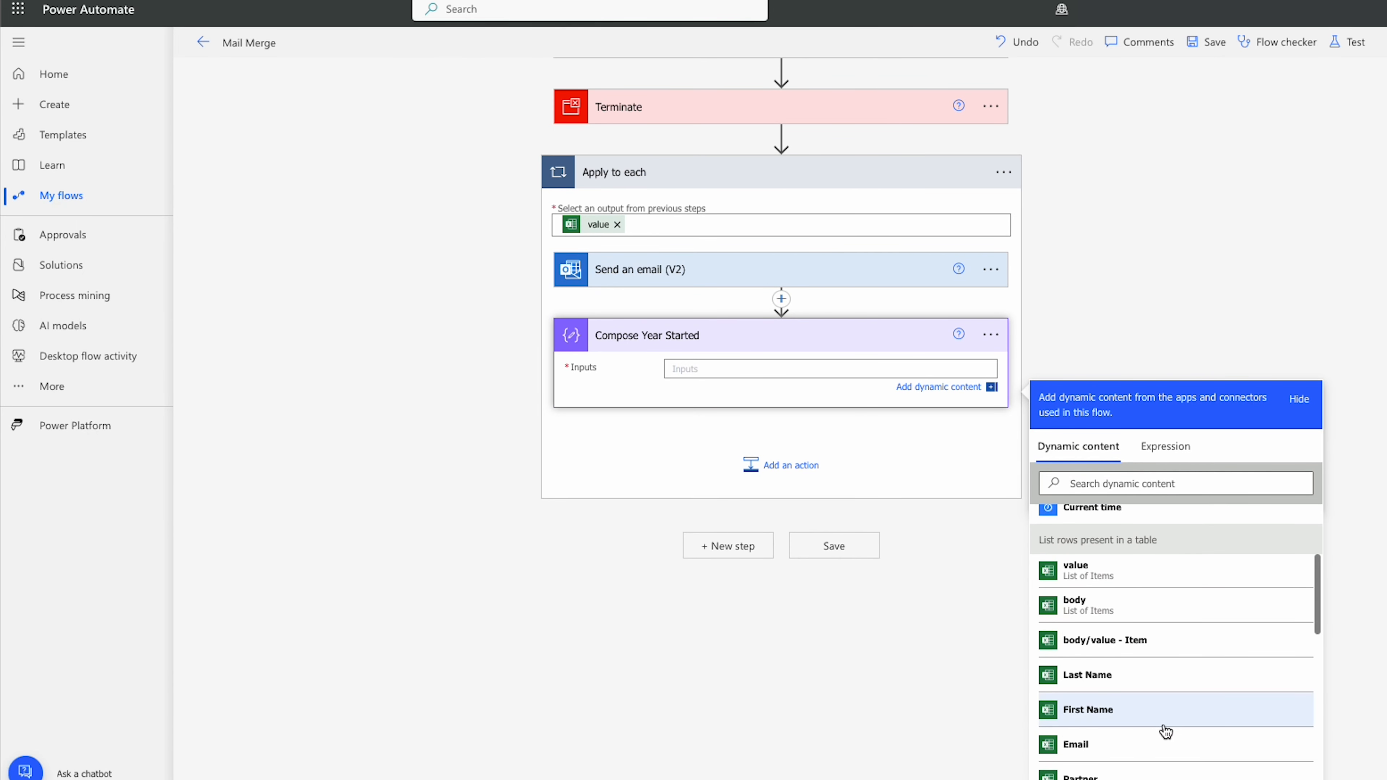
scroll(1148, 721, down, 3)
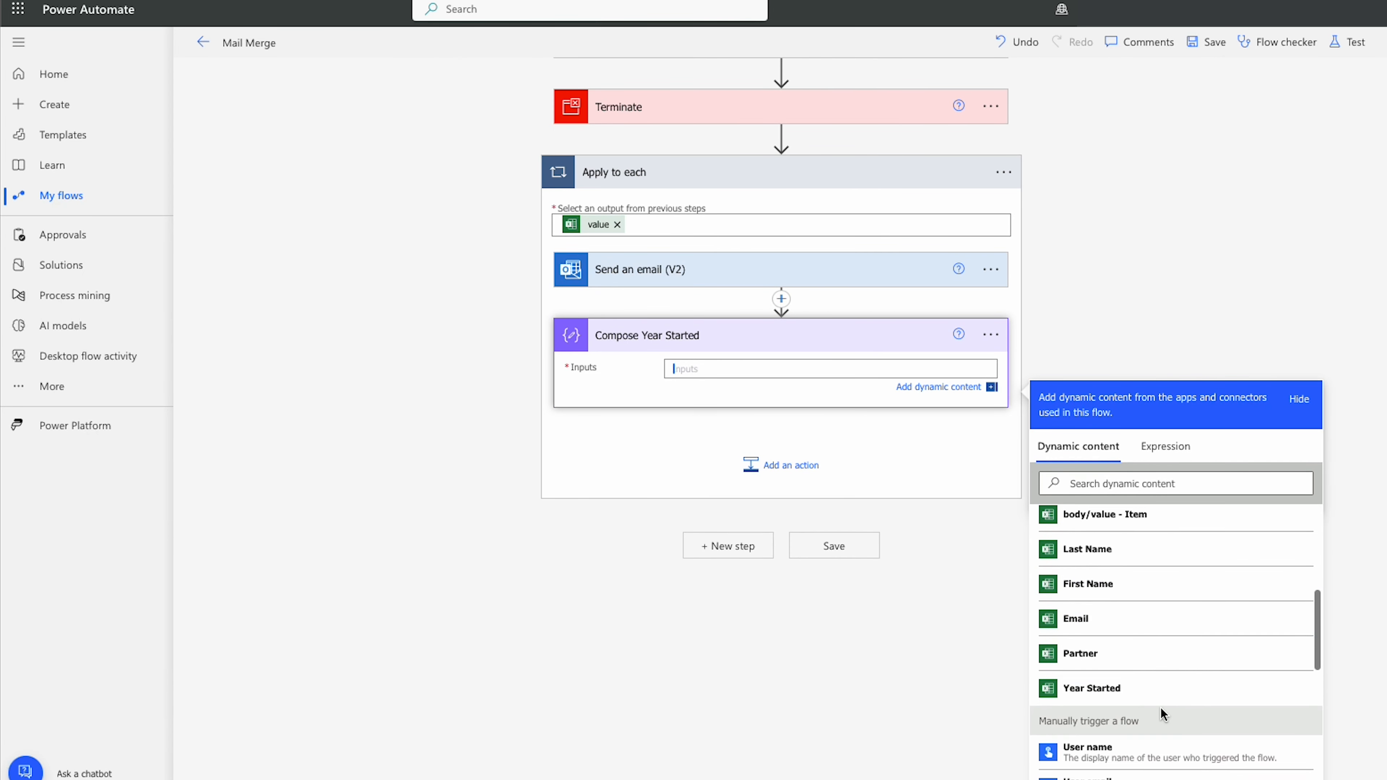
click(1127, 692)
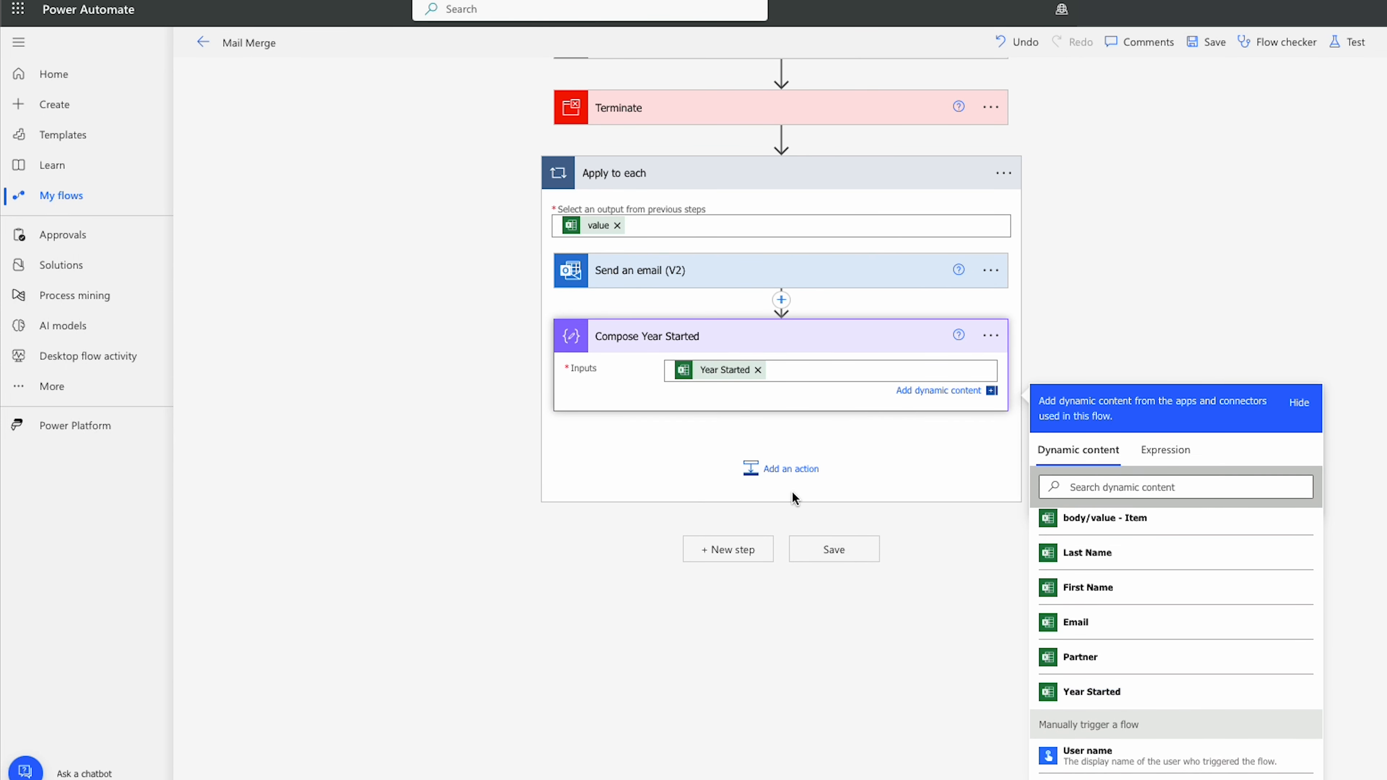
- Add another Compose action after Compose Year Started and rename it "Compose Calc Years With Company"
click(805, 469)
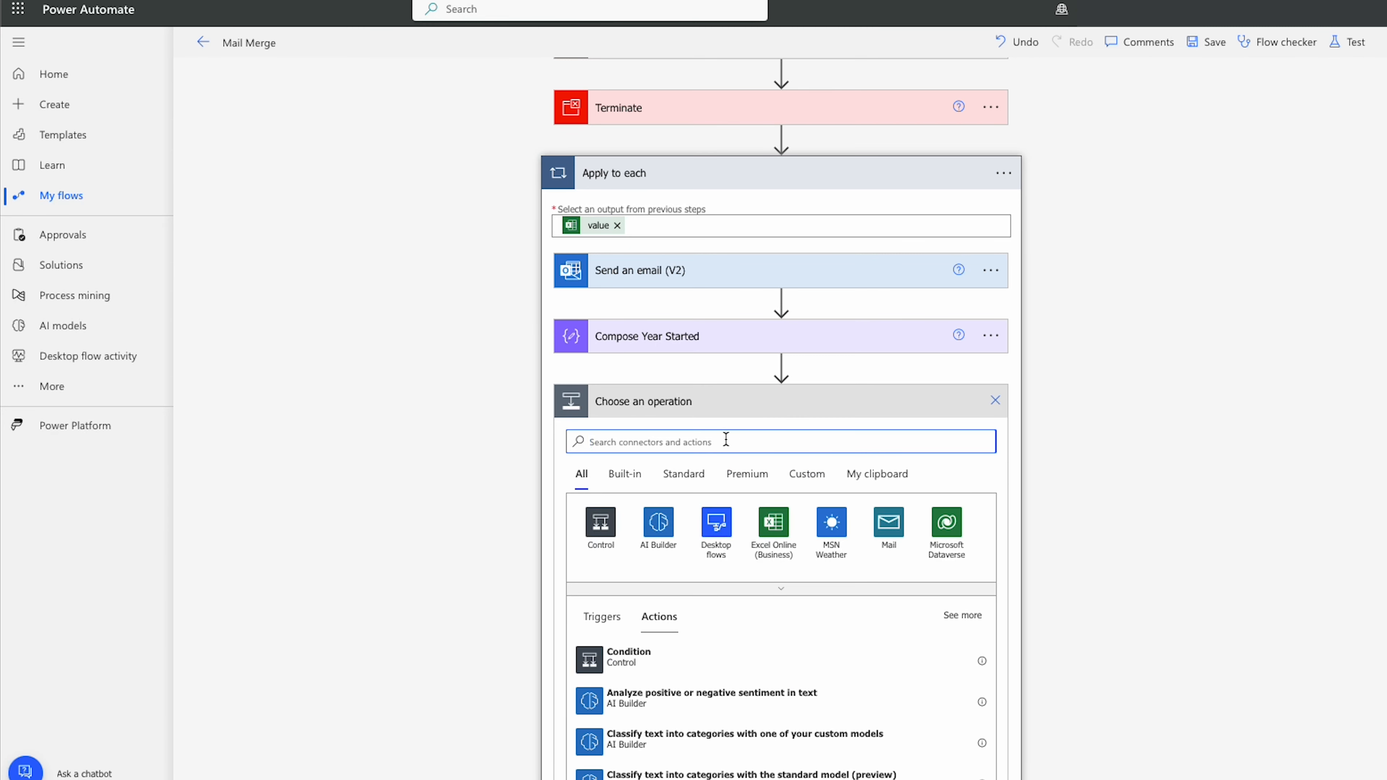
text(compose)
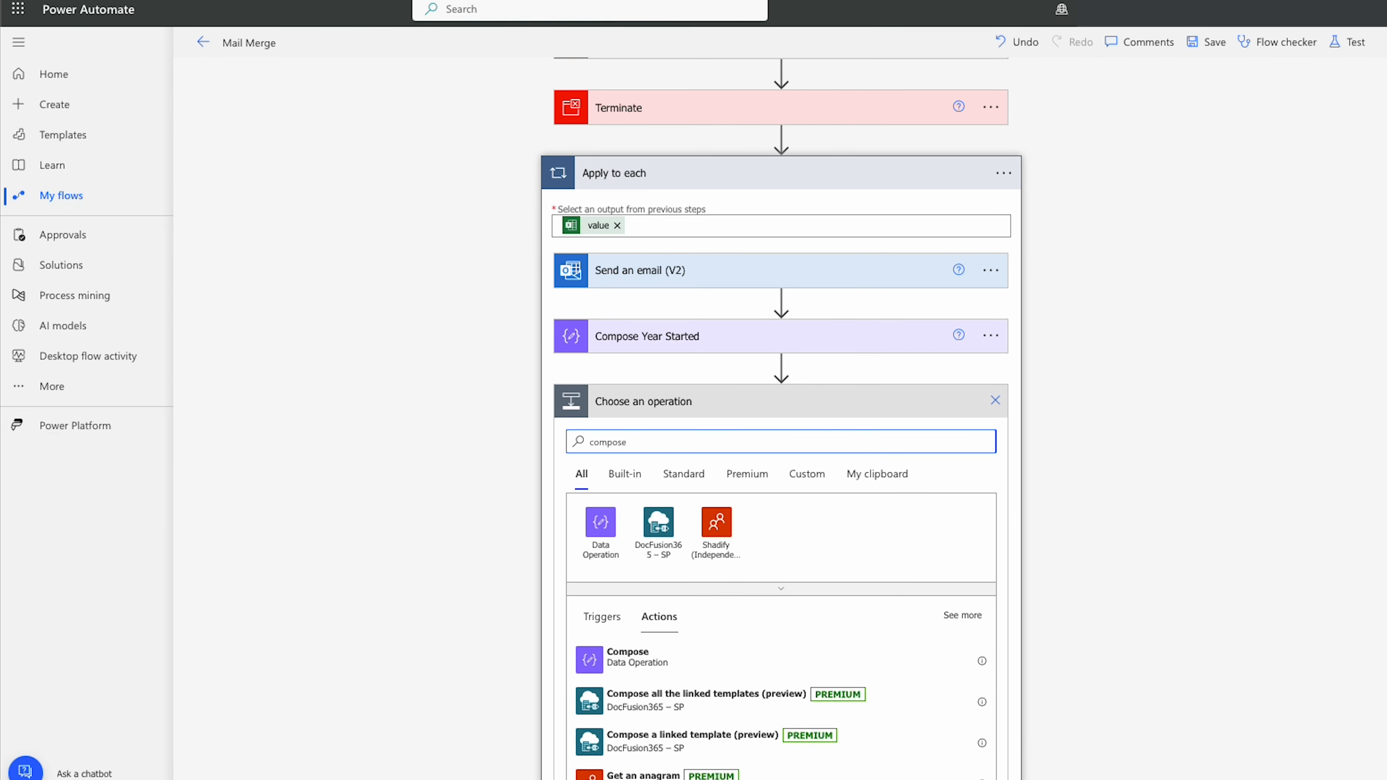
click(642, 676)
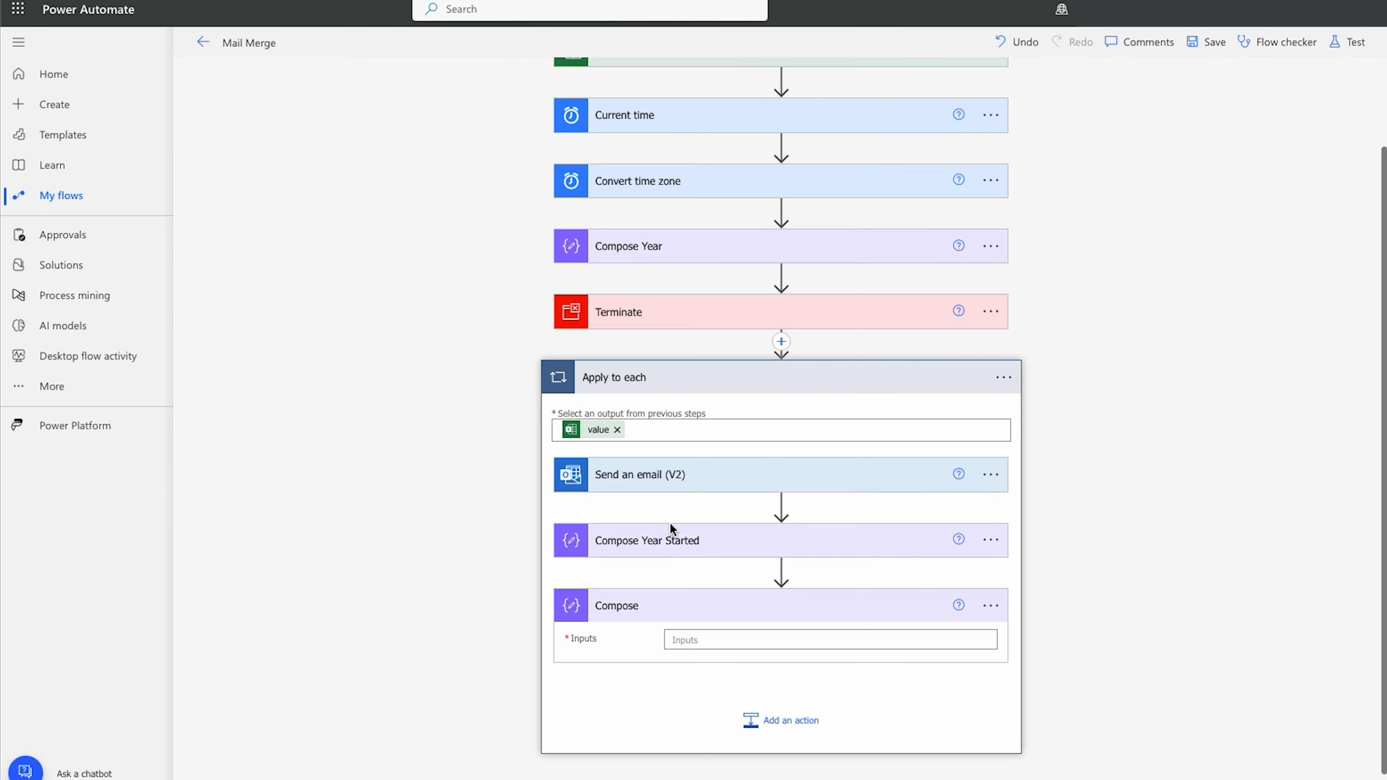
click(991, 606)
click(1065, 616)
click(754, 612)
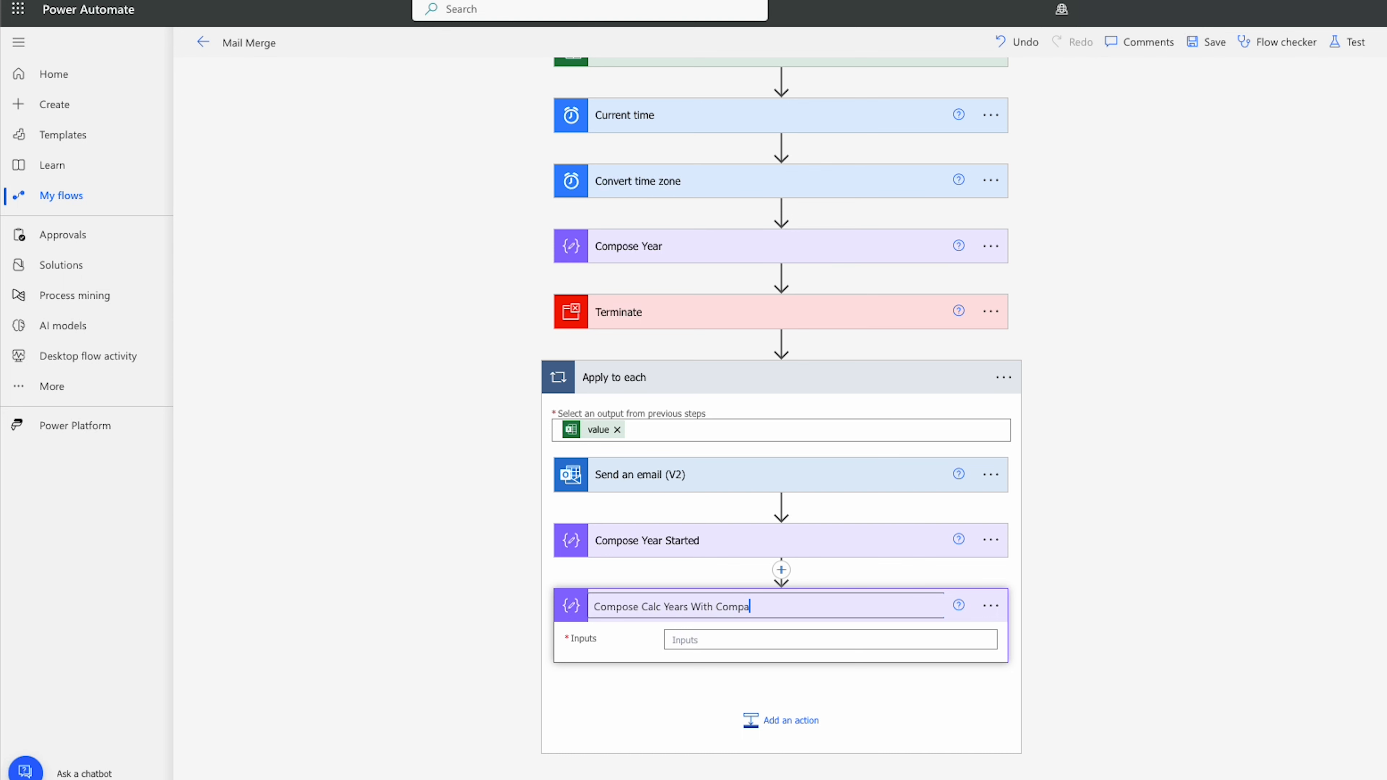
- Set the Compose Calc Years With Company input to a sub() expression that subtracts the Compose Year Started output from the Compose Year output
click(699, 642)
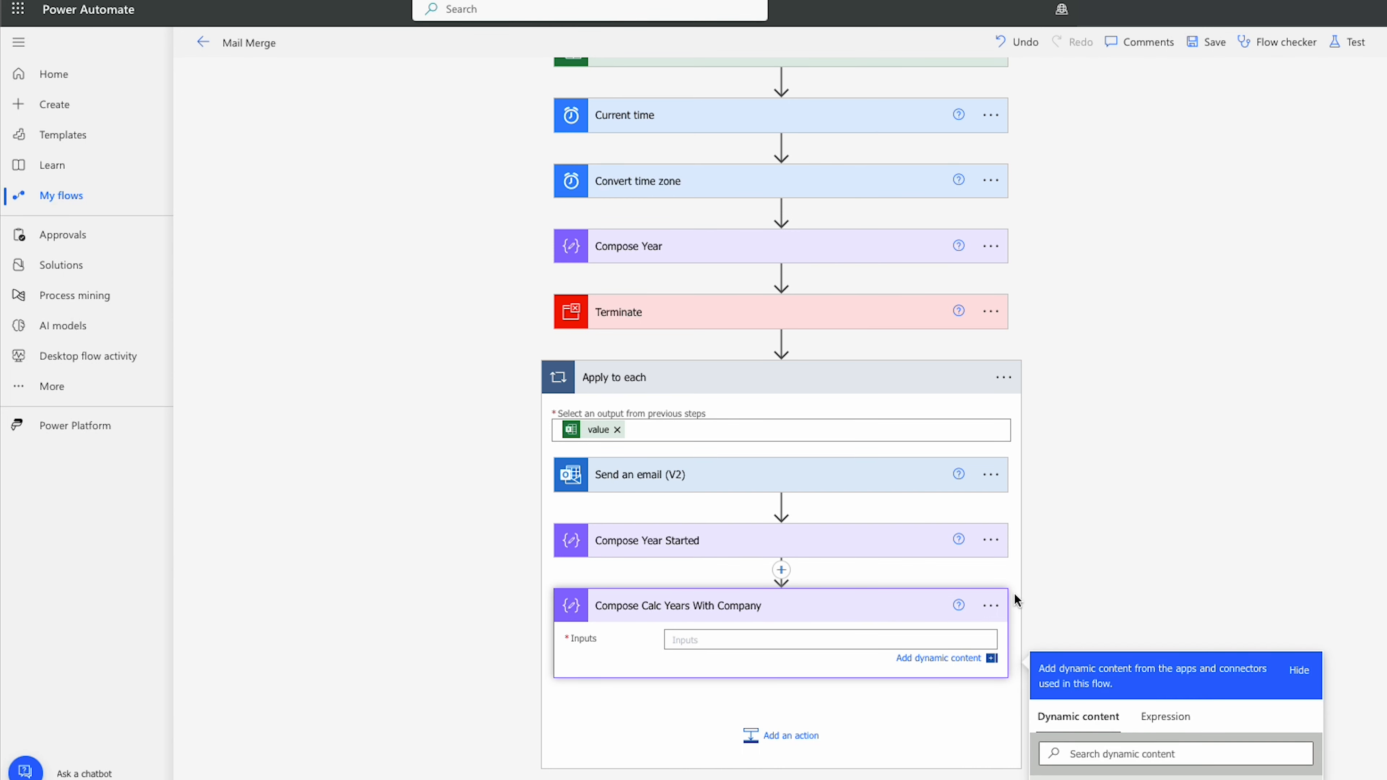
click(1166, 574)
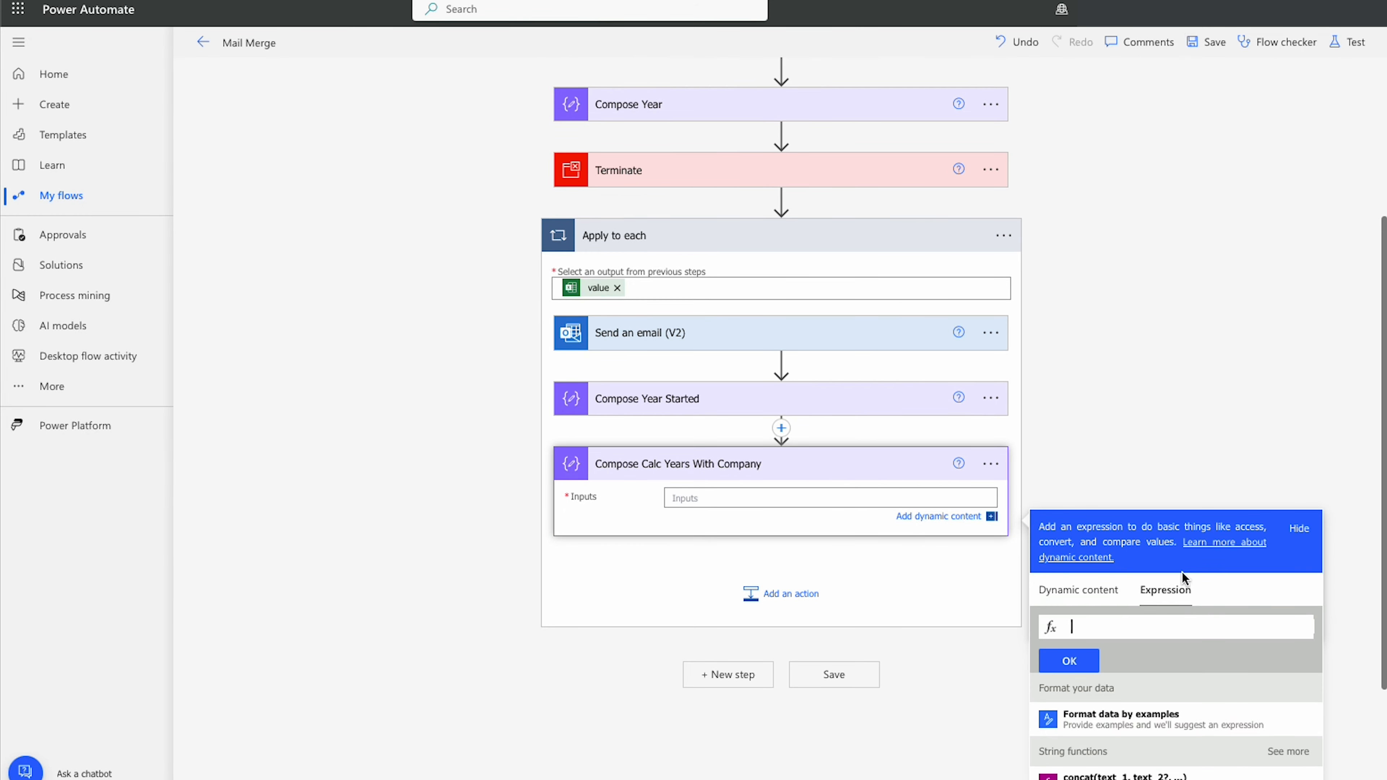
text(sub)
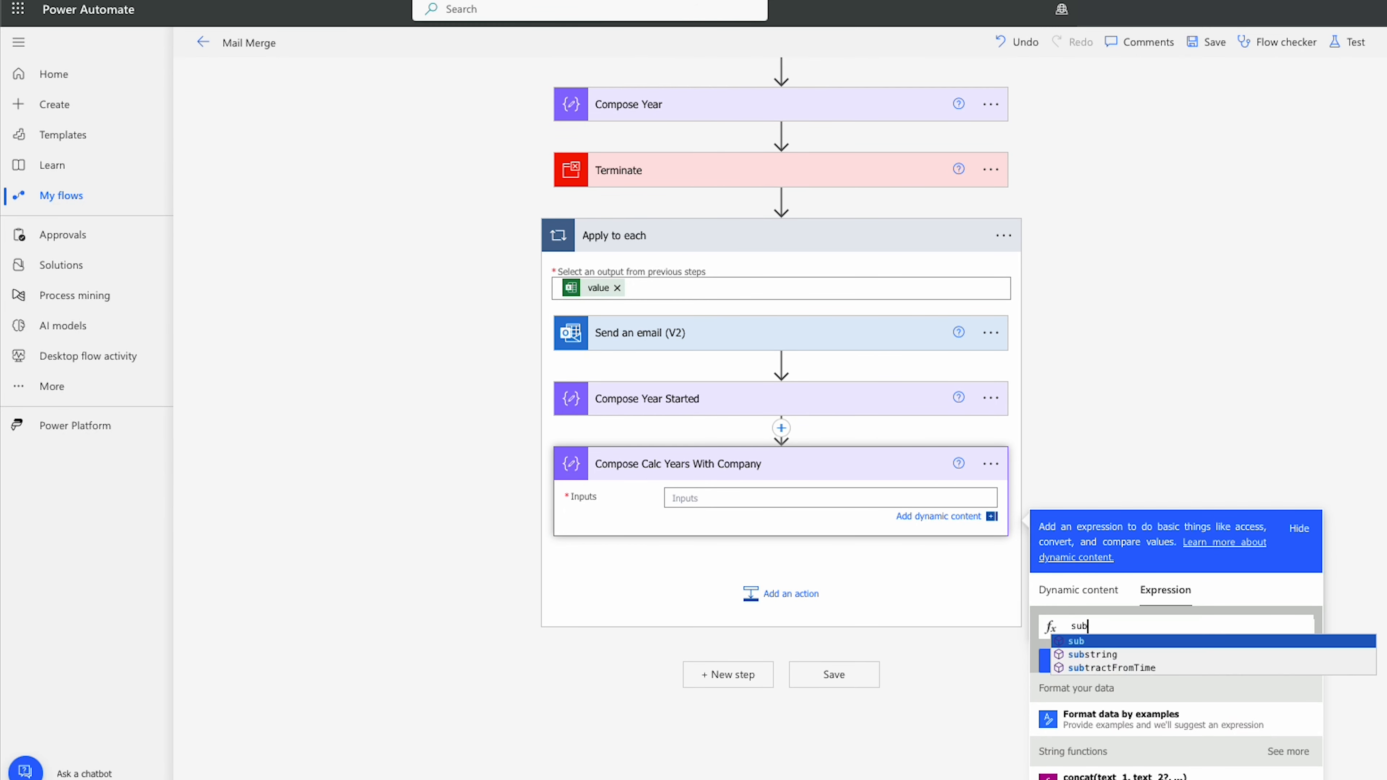
text(()
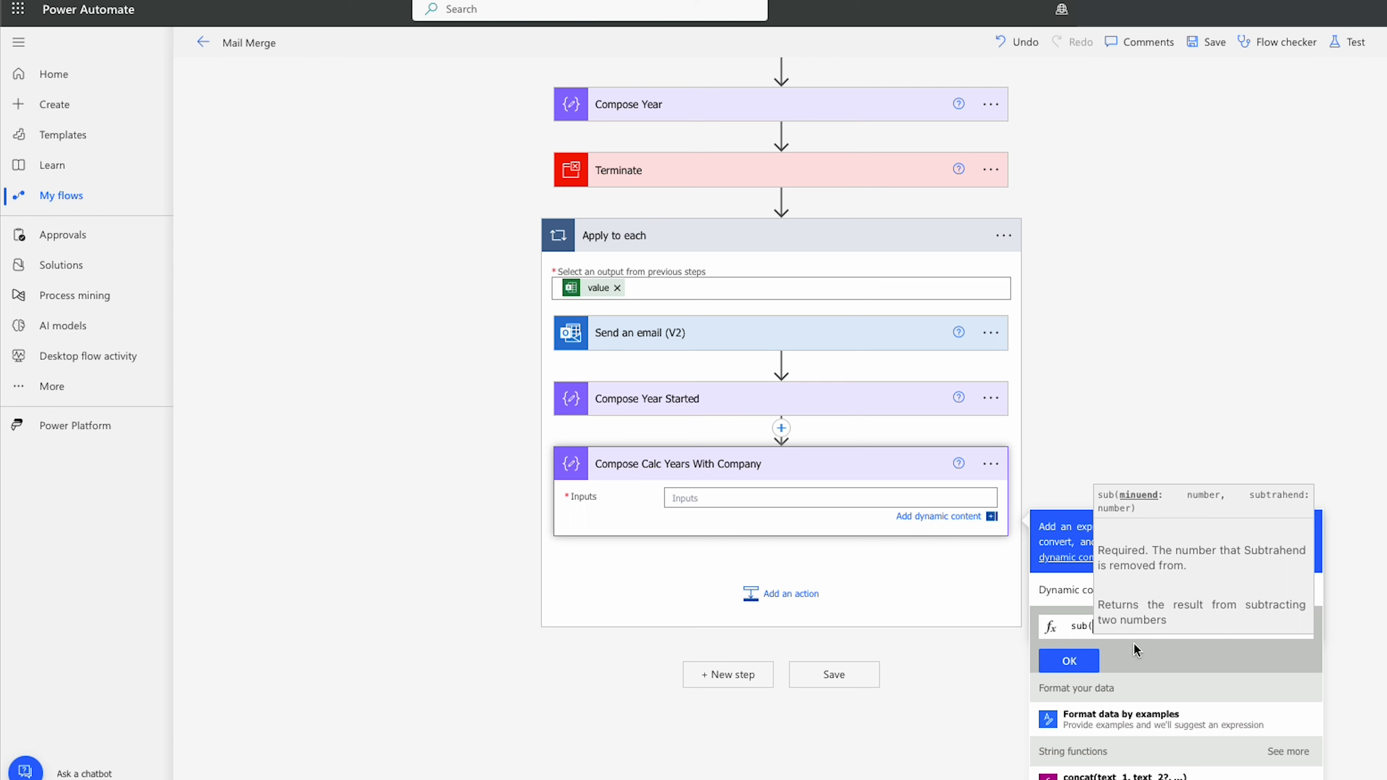
click(1064, 601)
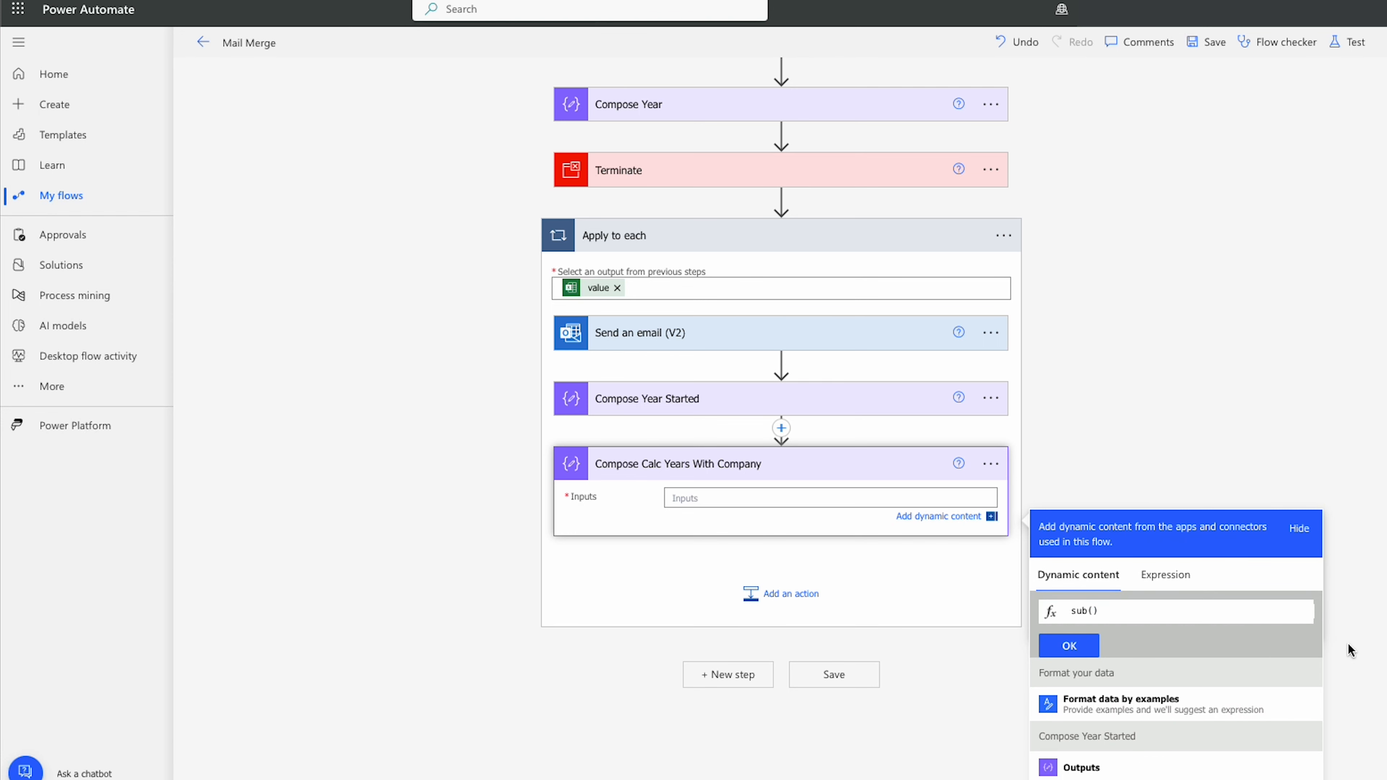
scroll(1349, 644, down, 3)
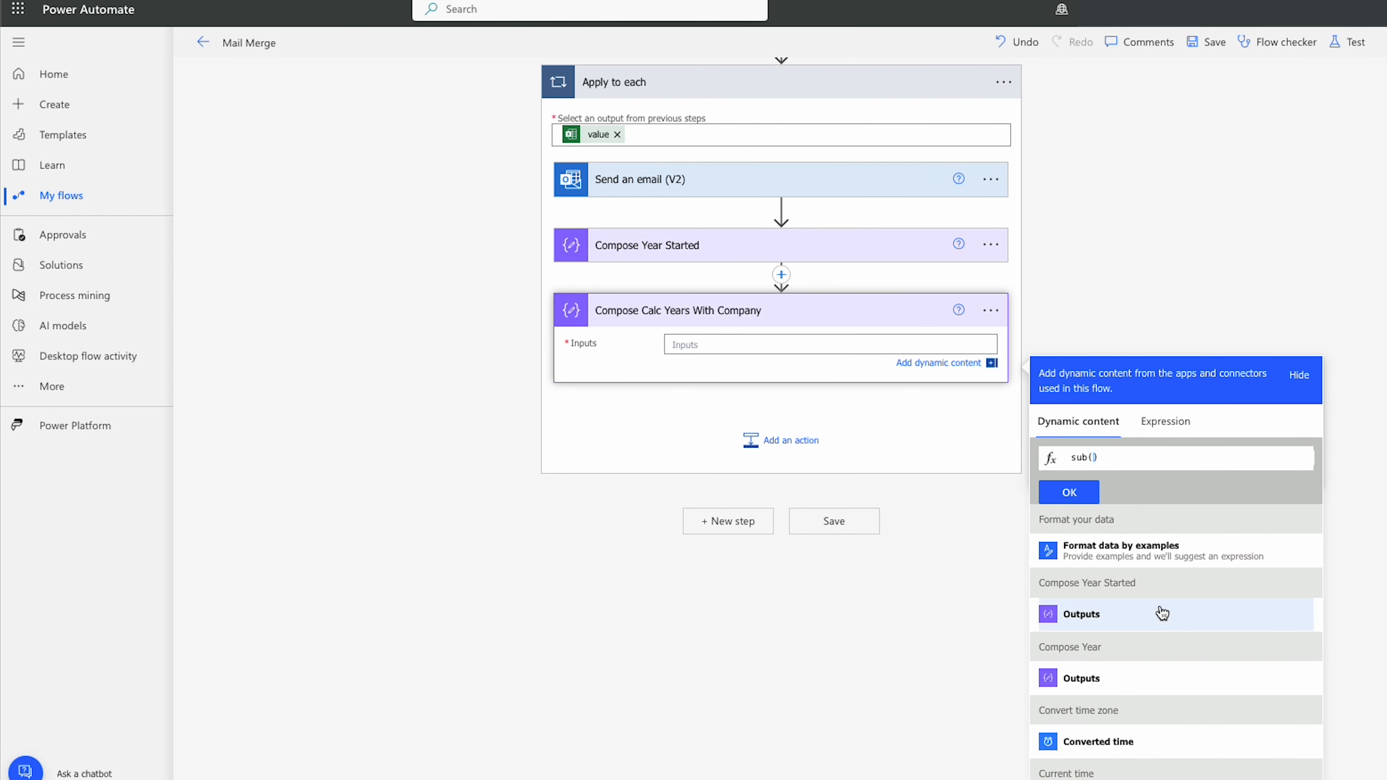
click(1117, 680)
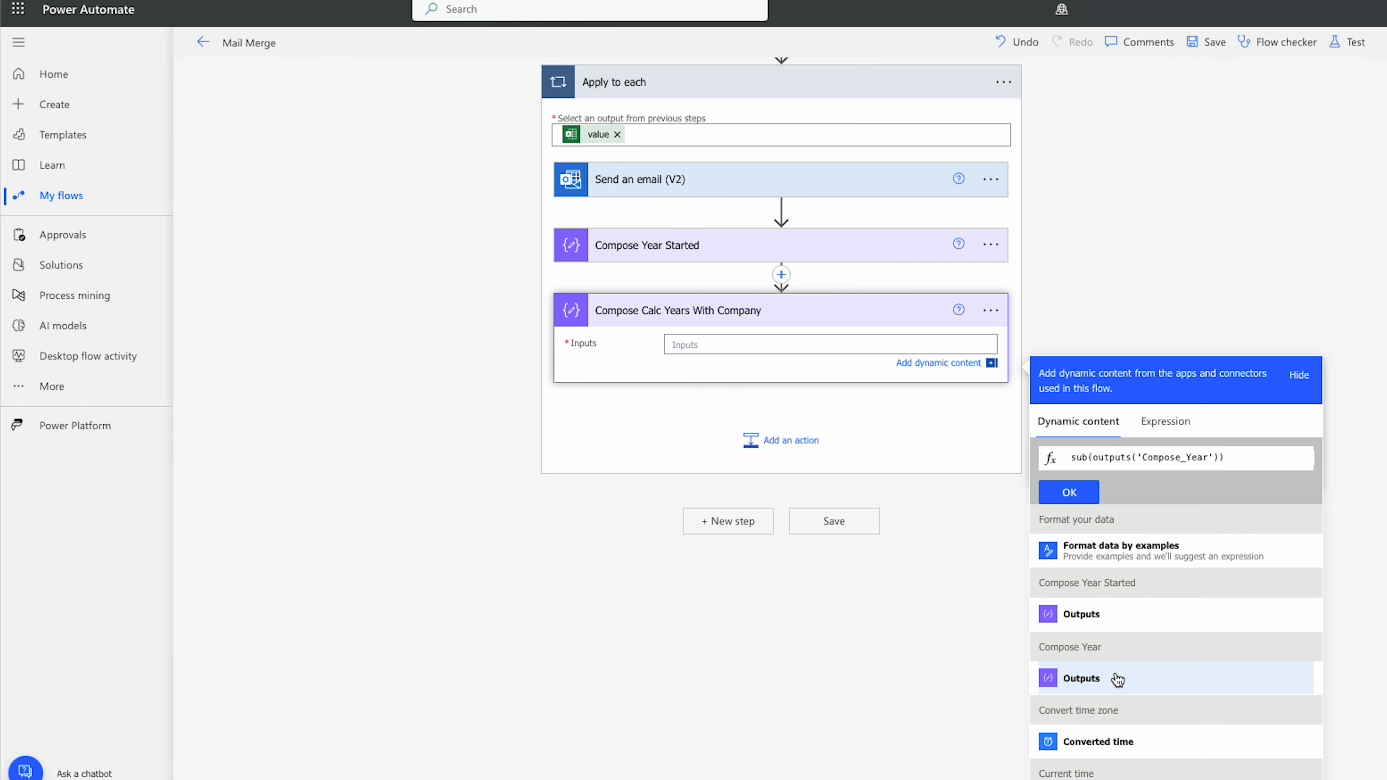
text(,)
click(1125, 617)
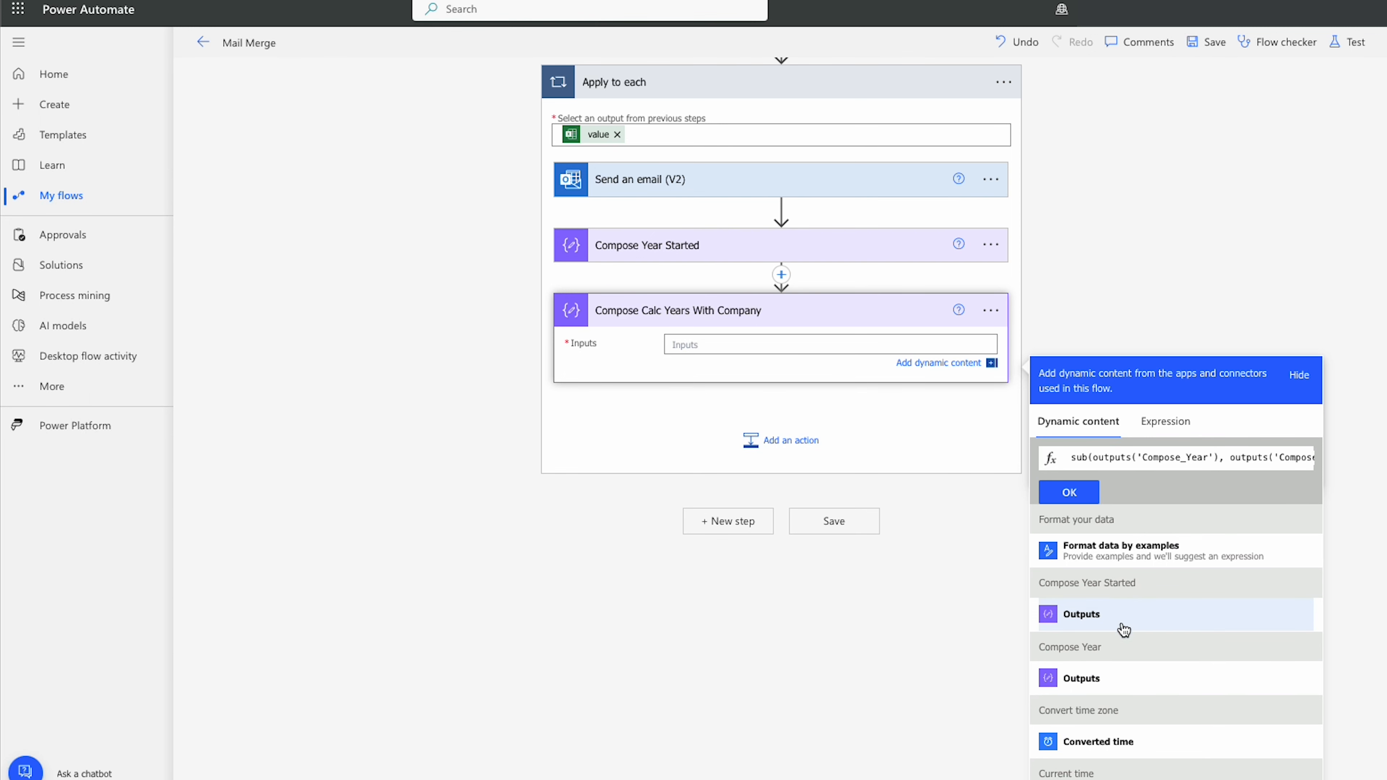
click(1069, 492)
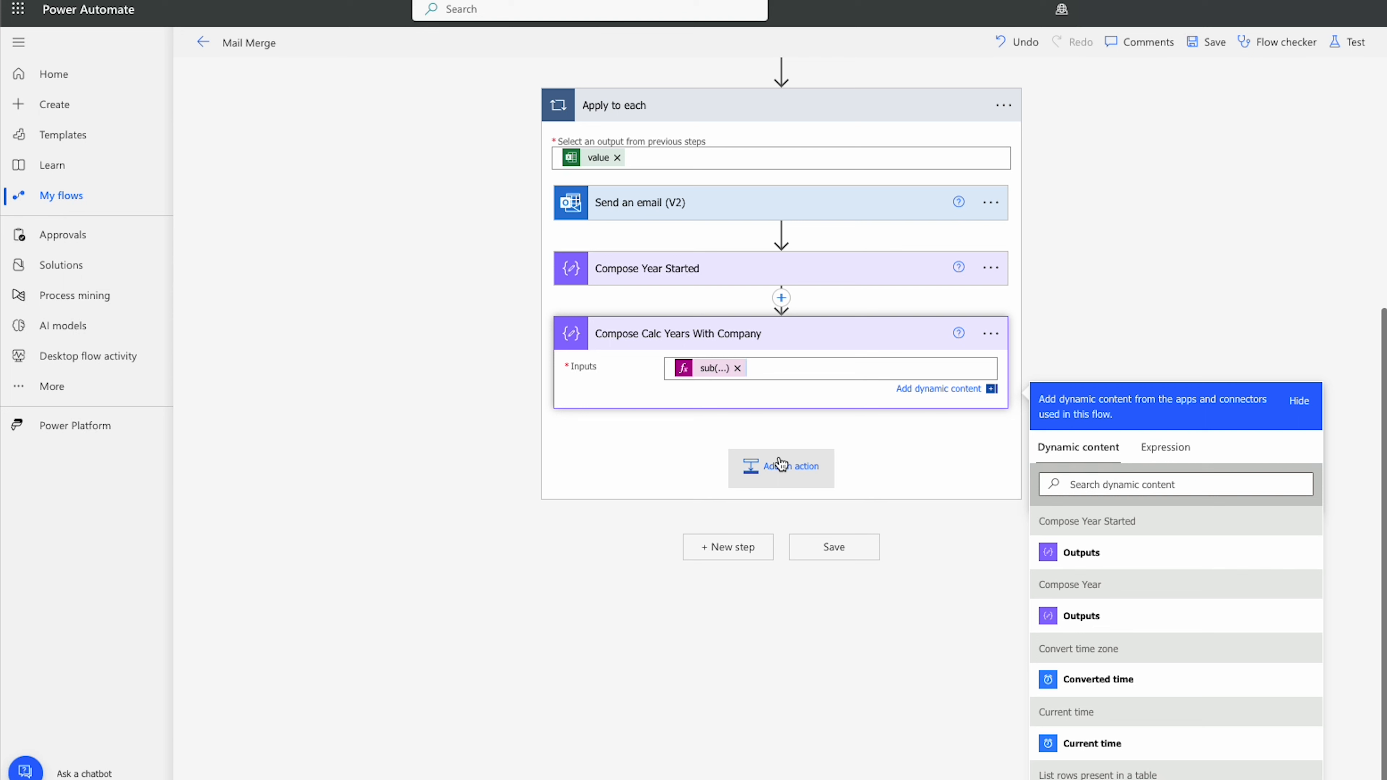
- Move Send an email (V2) below Compose Calc Years With Company and replace the "x" placeholder in its body with that calculation's Outputs
drag(783, 210, 785, 667)
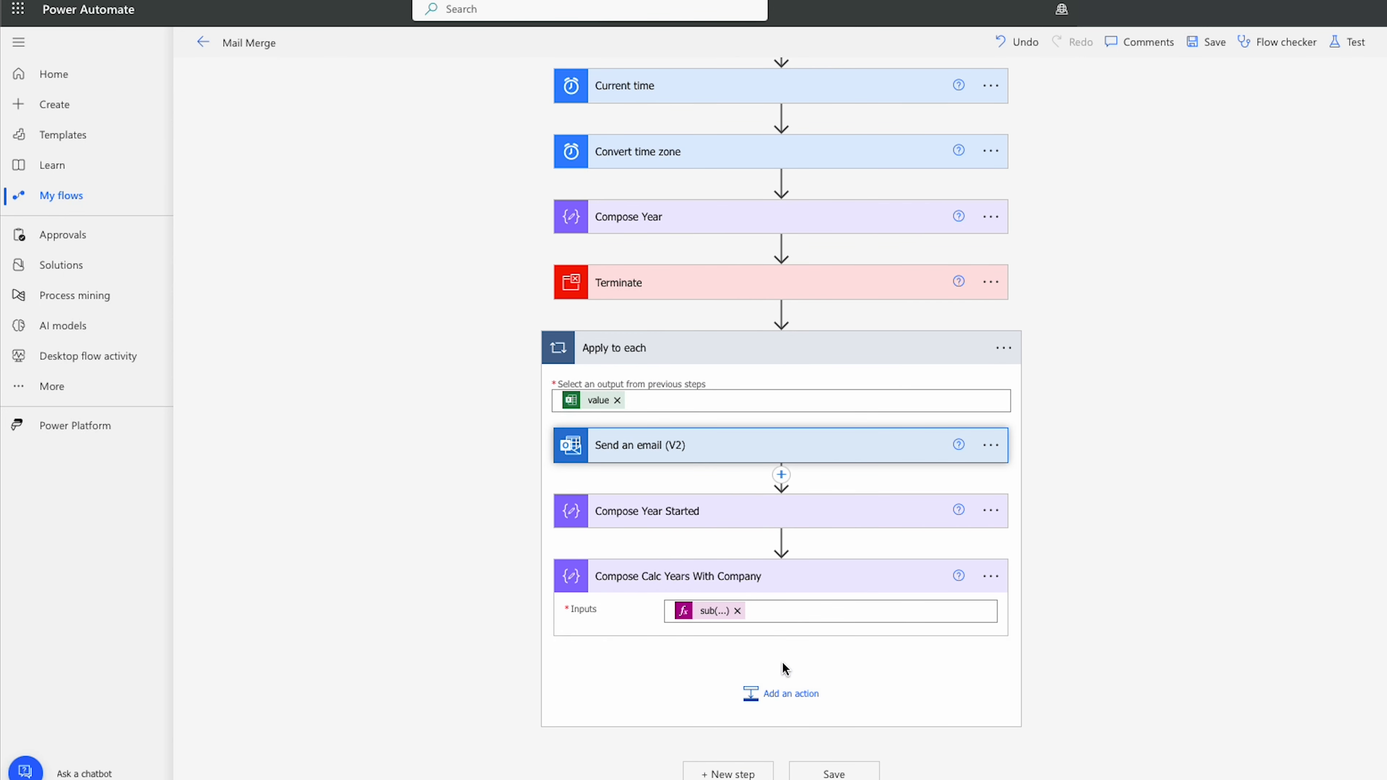
click(748, 635)
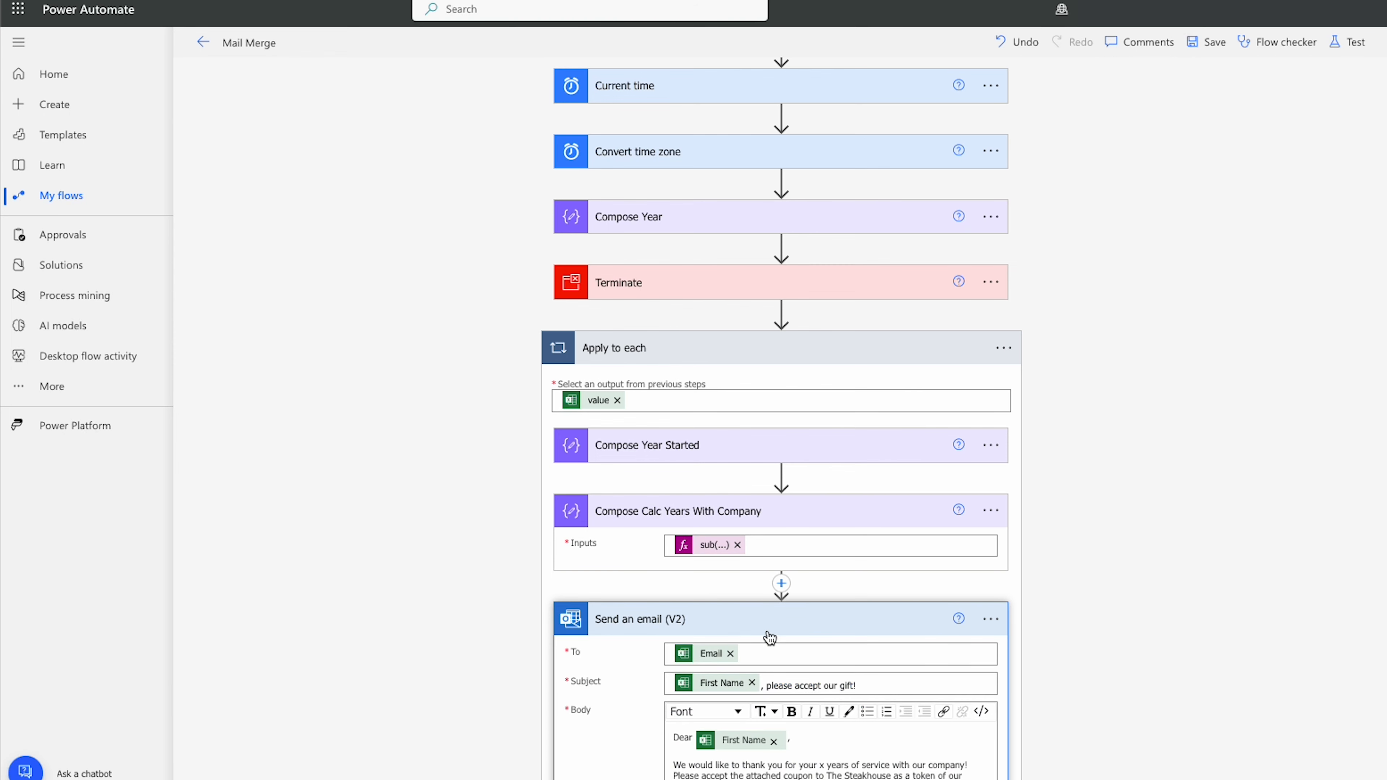
scroll(957, 635, down, 4)
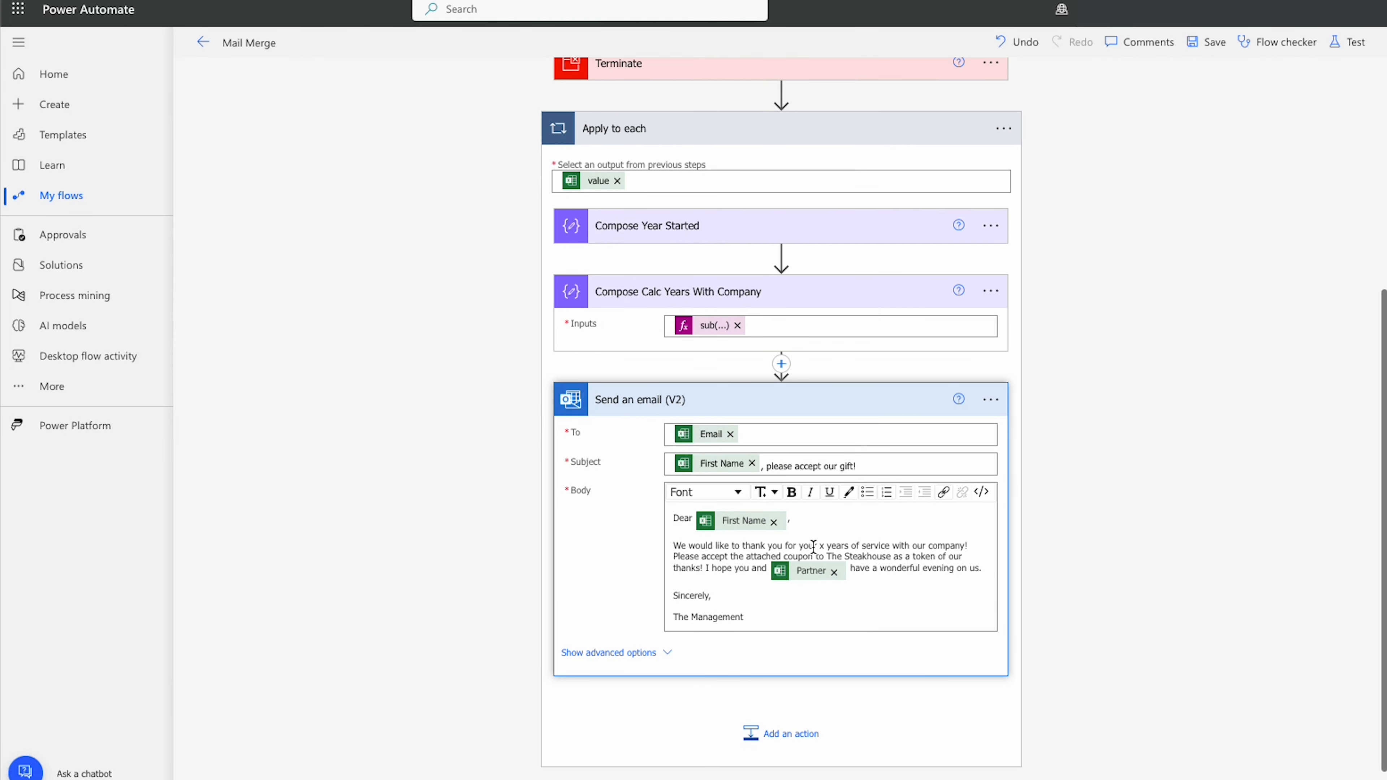
double_click(822, 545)
key(BackSpace)
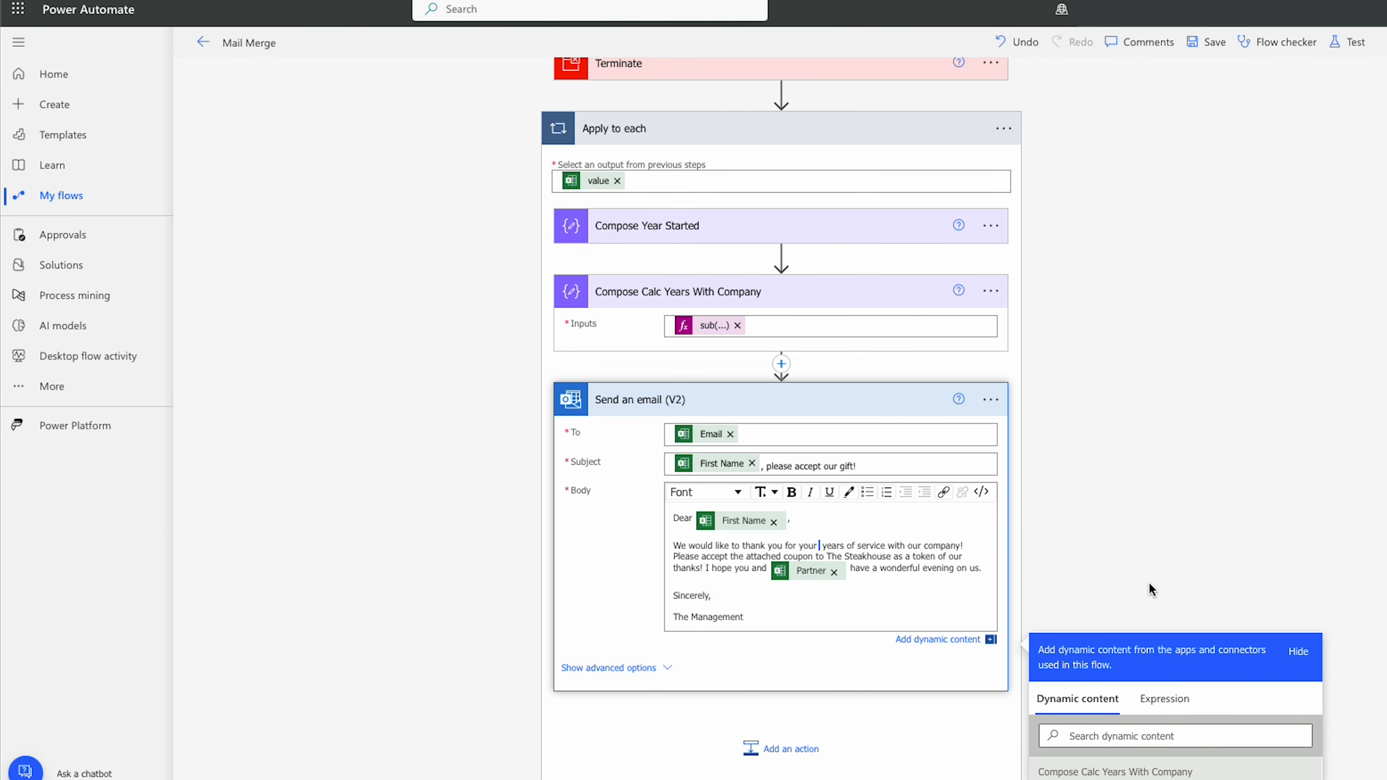
scroll(1151, 589, down, 4)
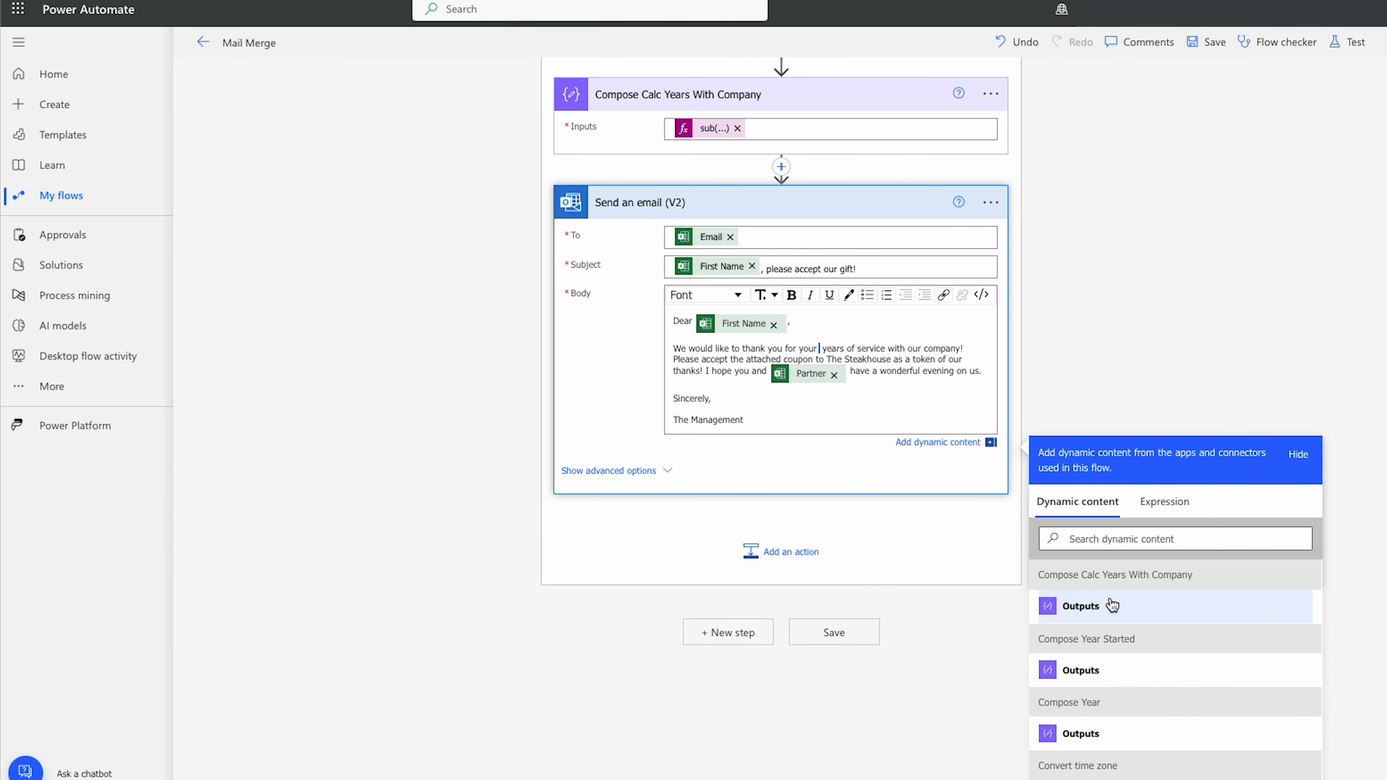
click(1117, 606)
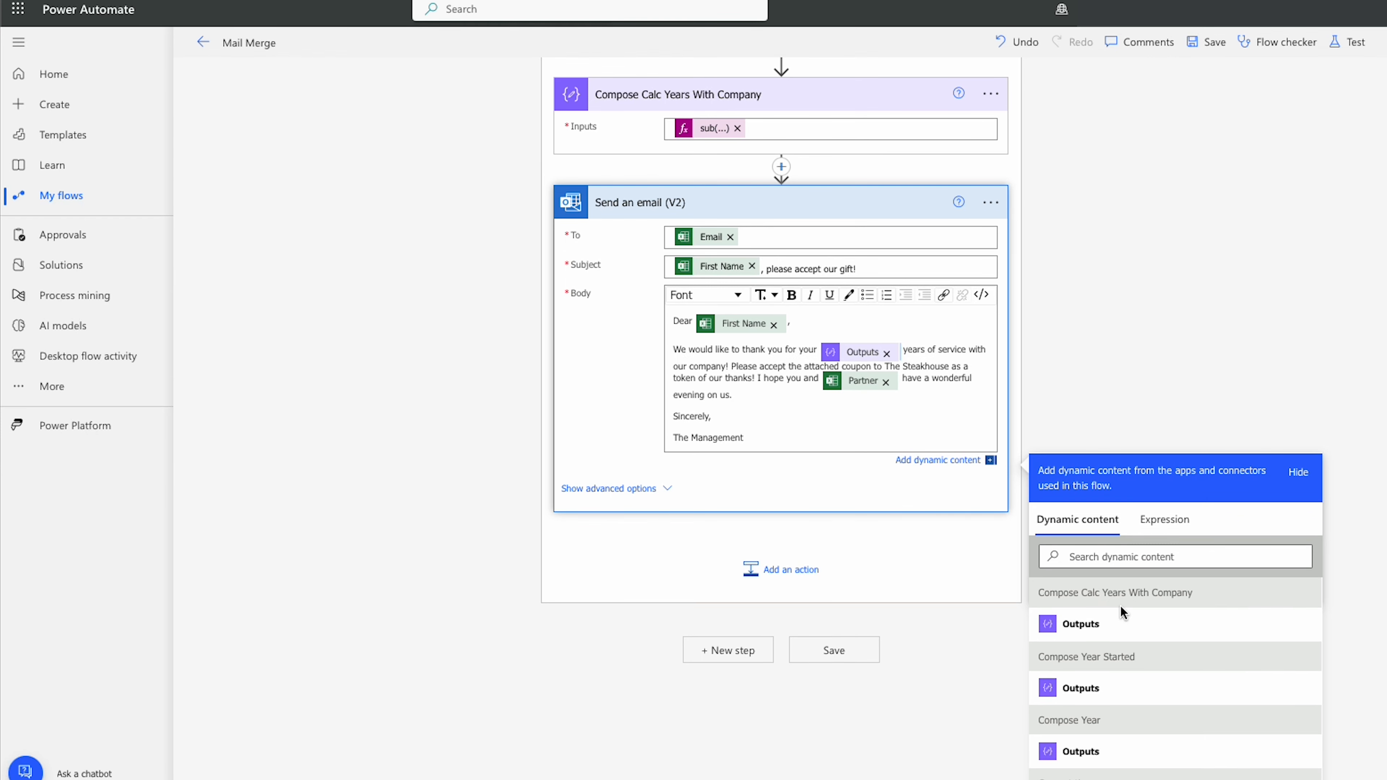
- Save the Mail Merge flow and run it as a manual test
click(853, 660)
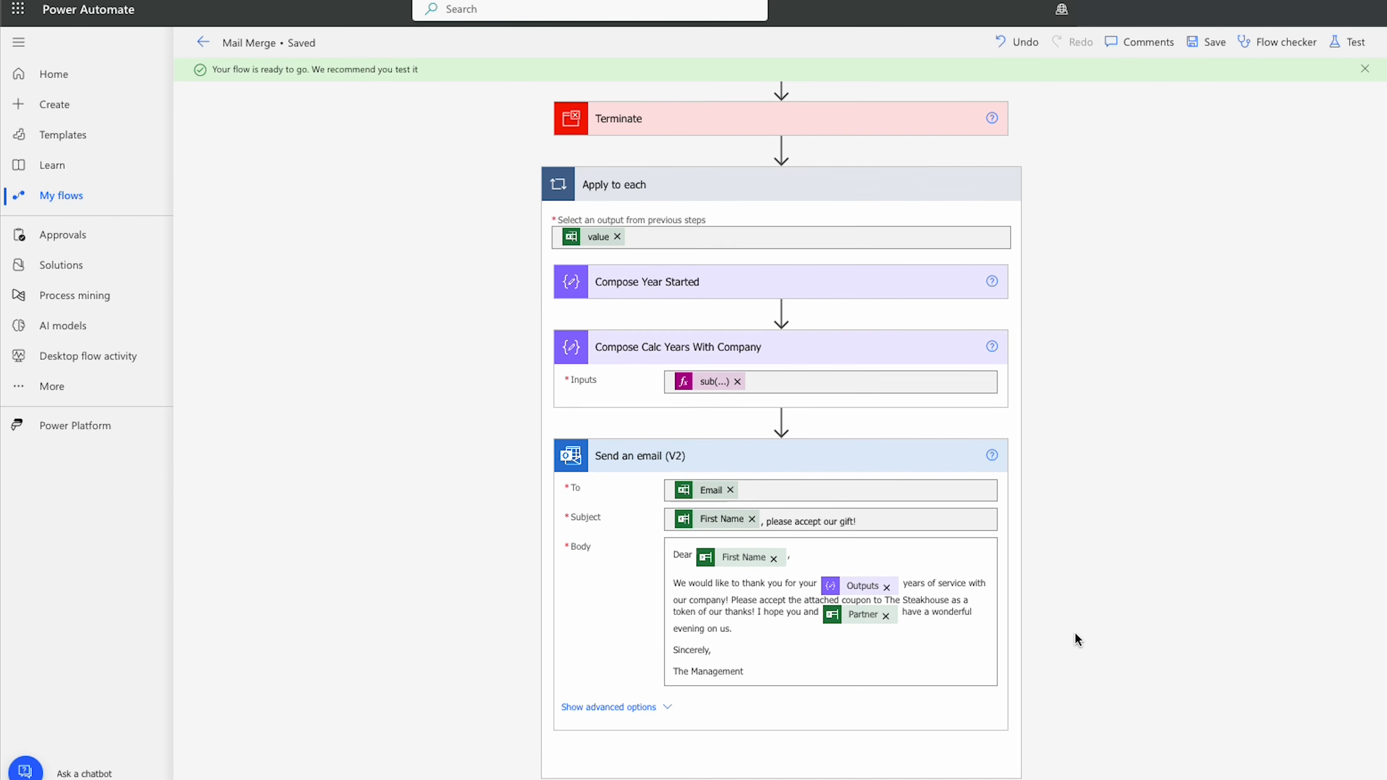
click(1353, 46)
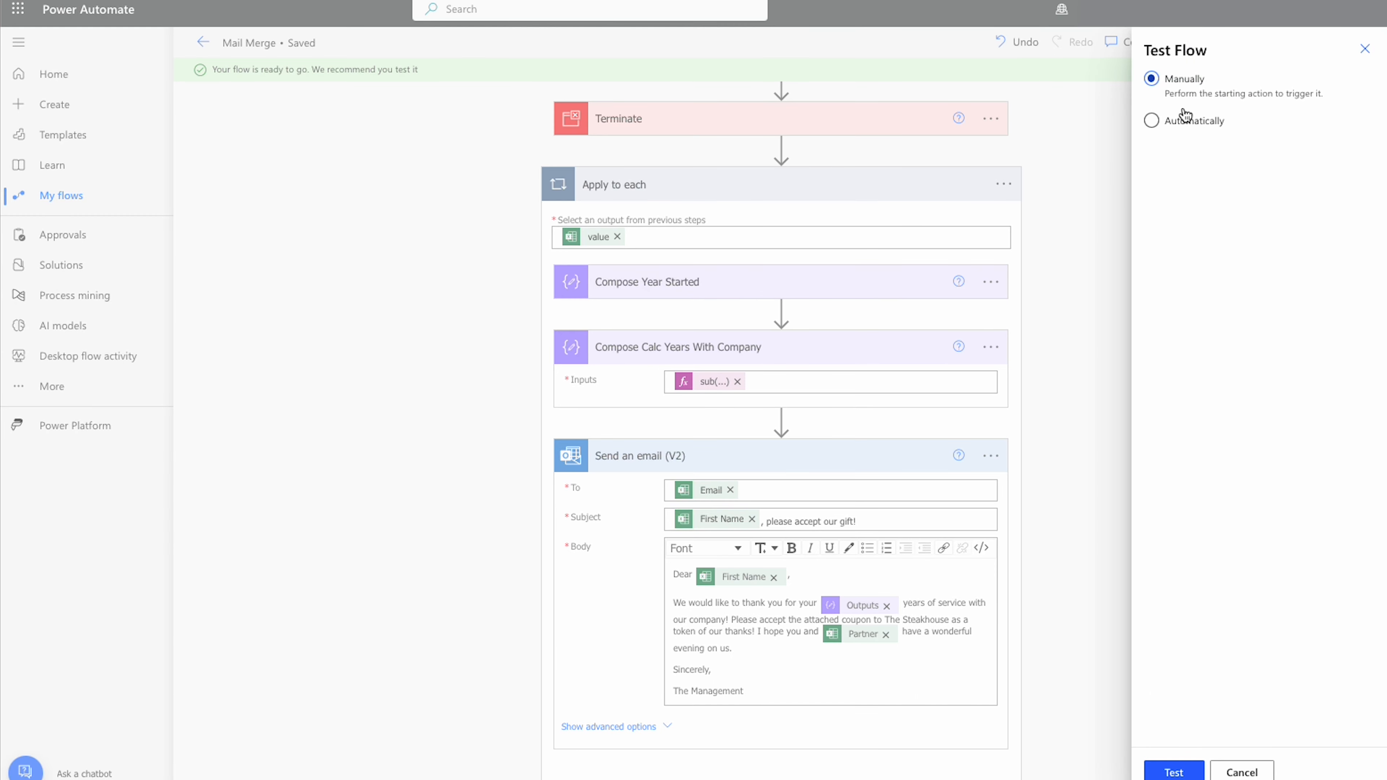
click(1172, 772)
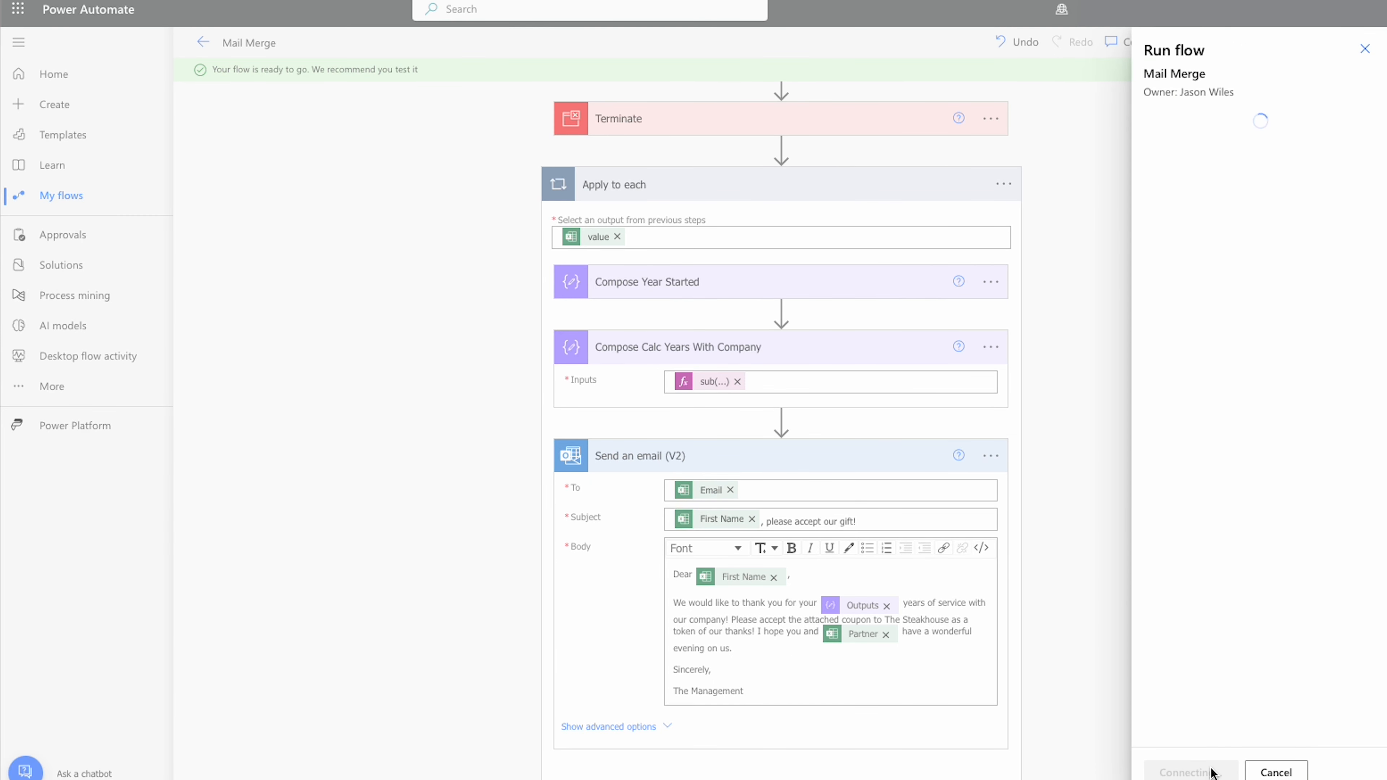
click(1181, 771)
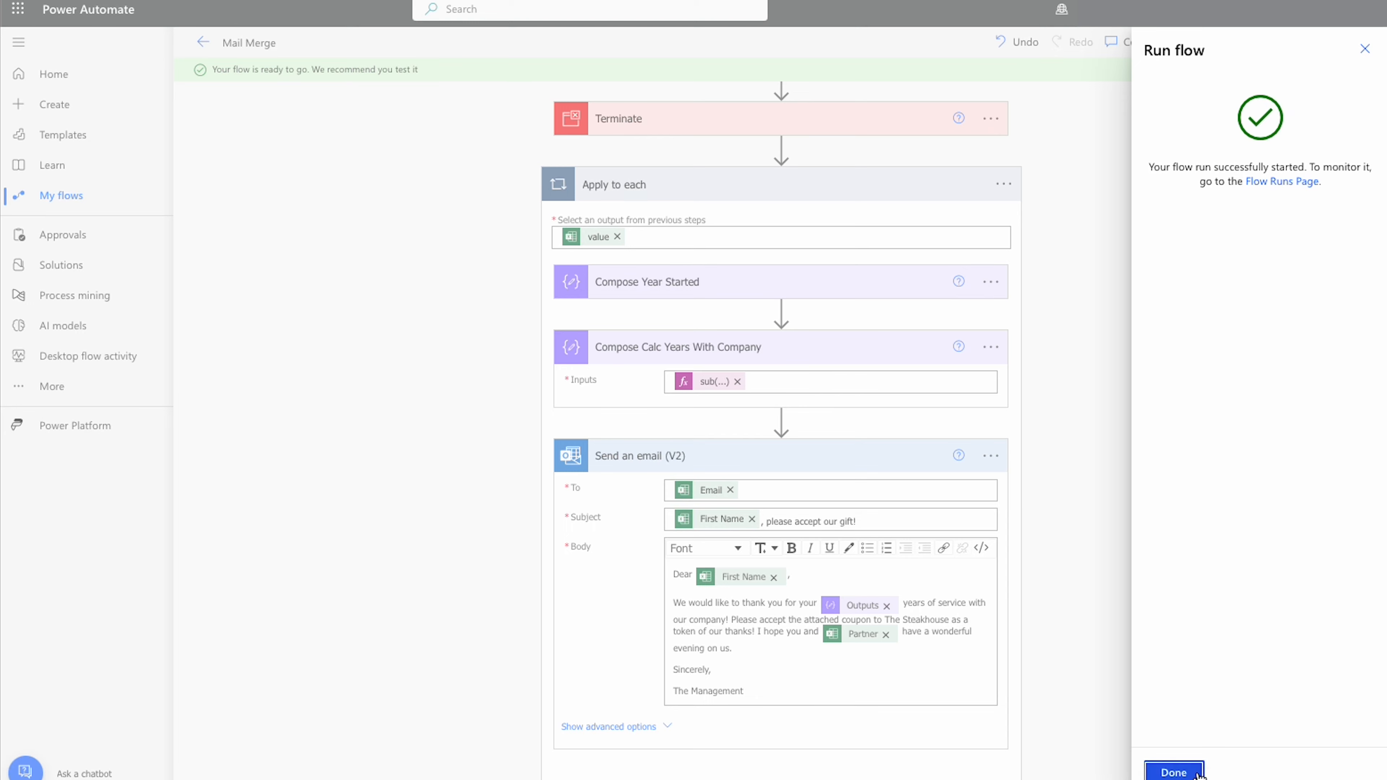
click(1175, 771)
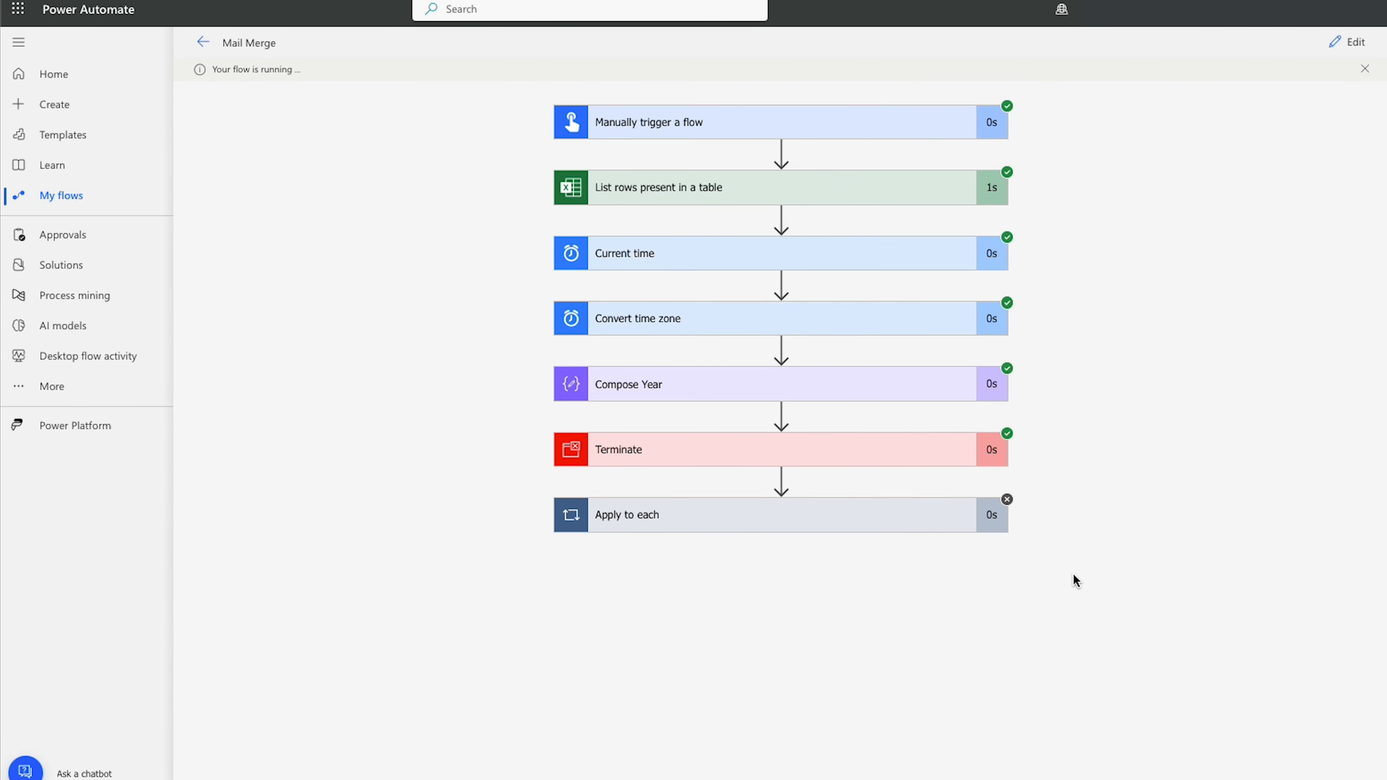
- Reopen the Mail Merge flow for editing and delete the Terminate action between Compose Year and Apply to each
click(1355, 43)
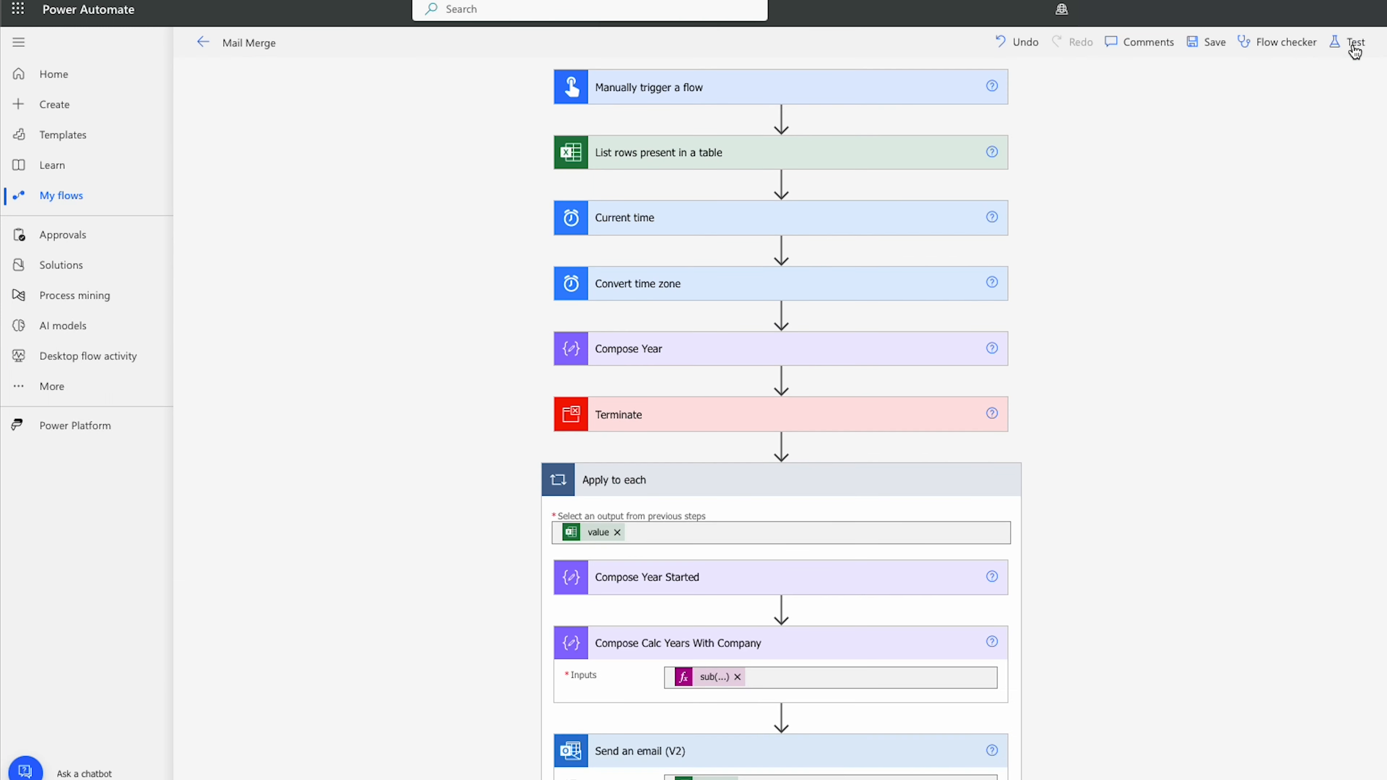
click(990, 414)
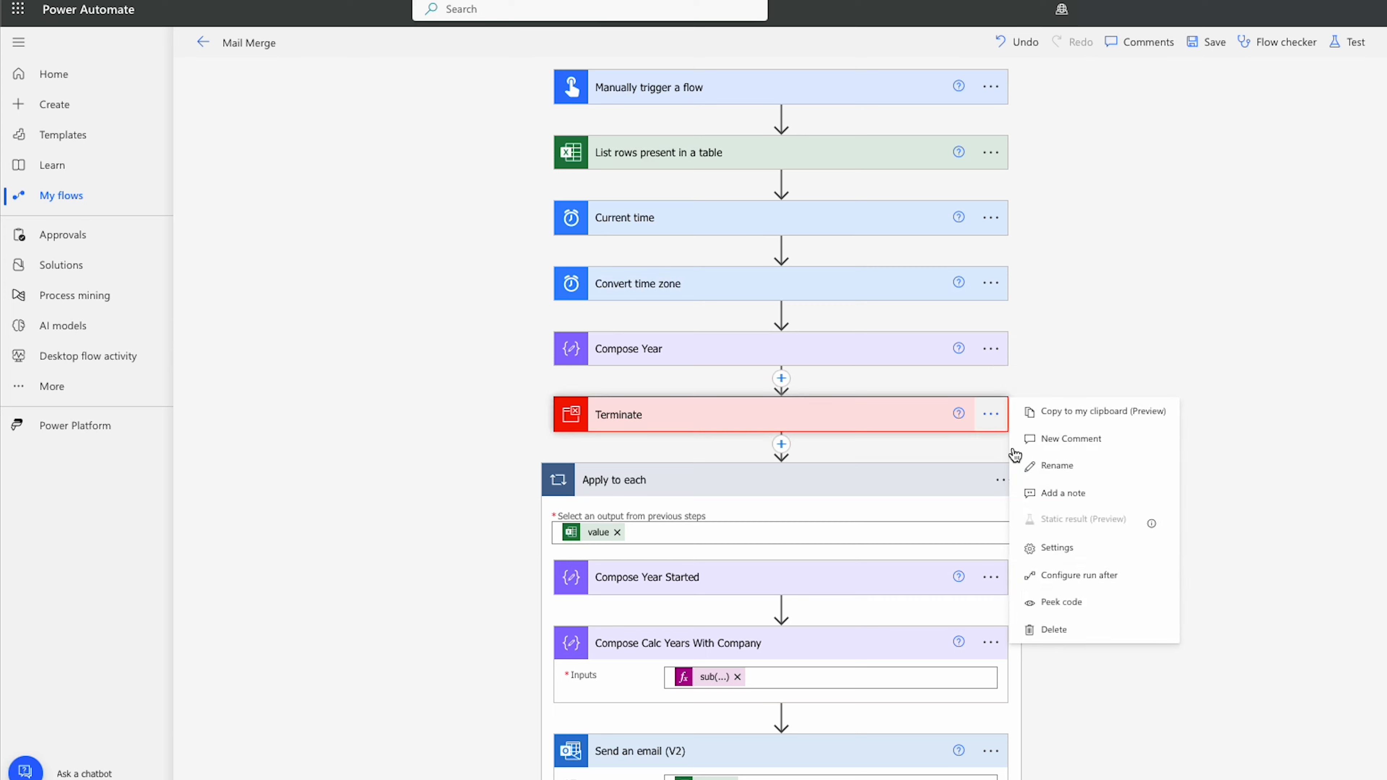
click(1094, 631)
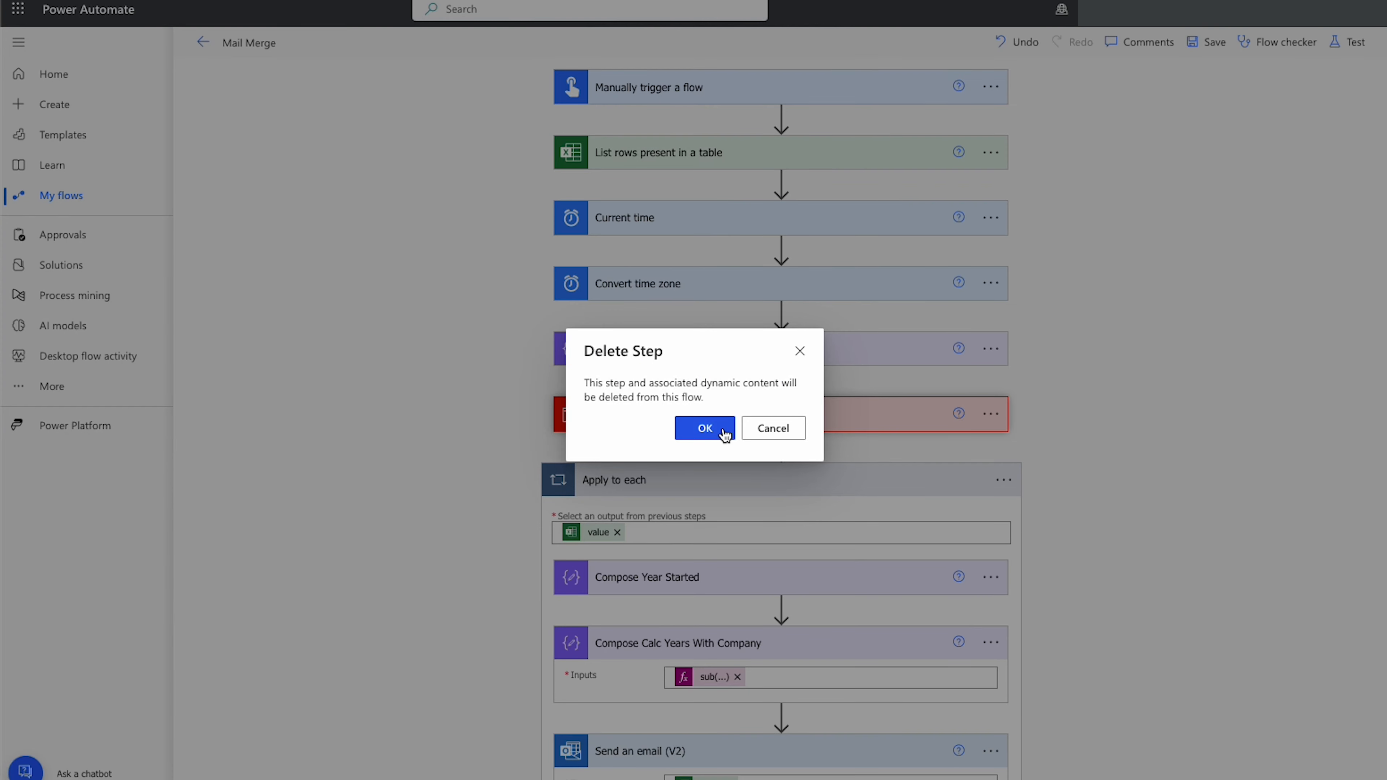
click(704, 428)
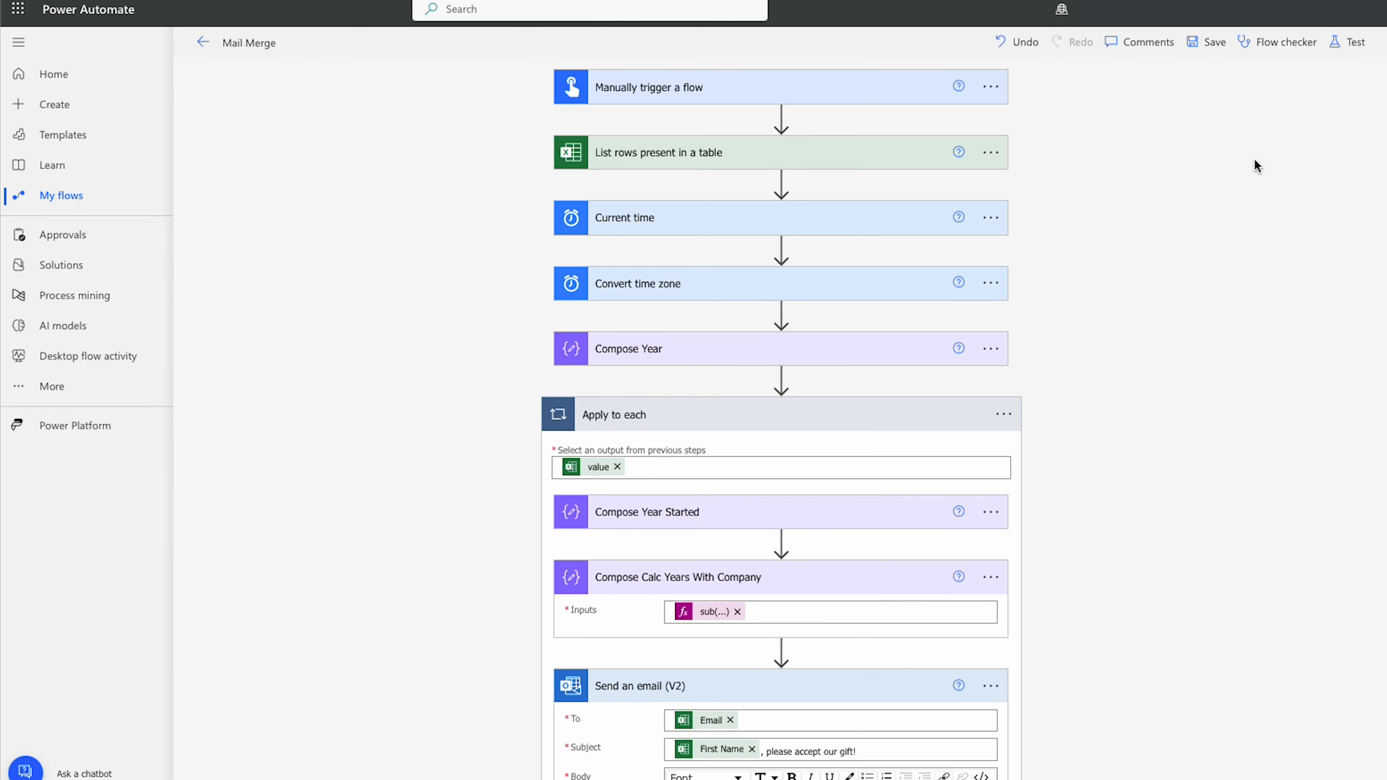
- Save the flow, run a manual test, and examine the inputs and outputs of Compose Year Started in that run
click(1360, 52)
click(1188, 772)
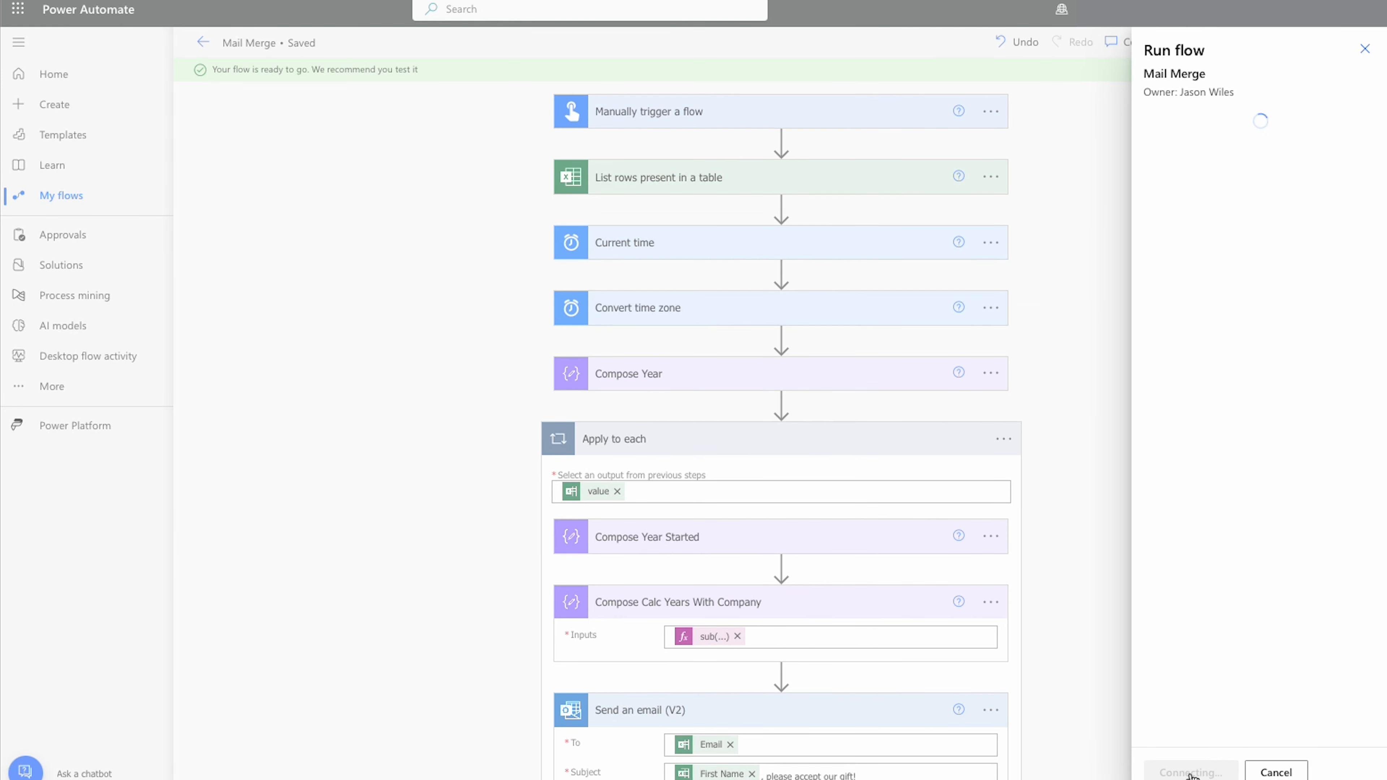
click(1181, 773)
click(1182, 773)
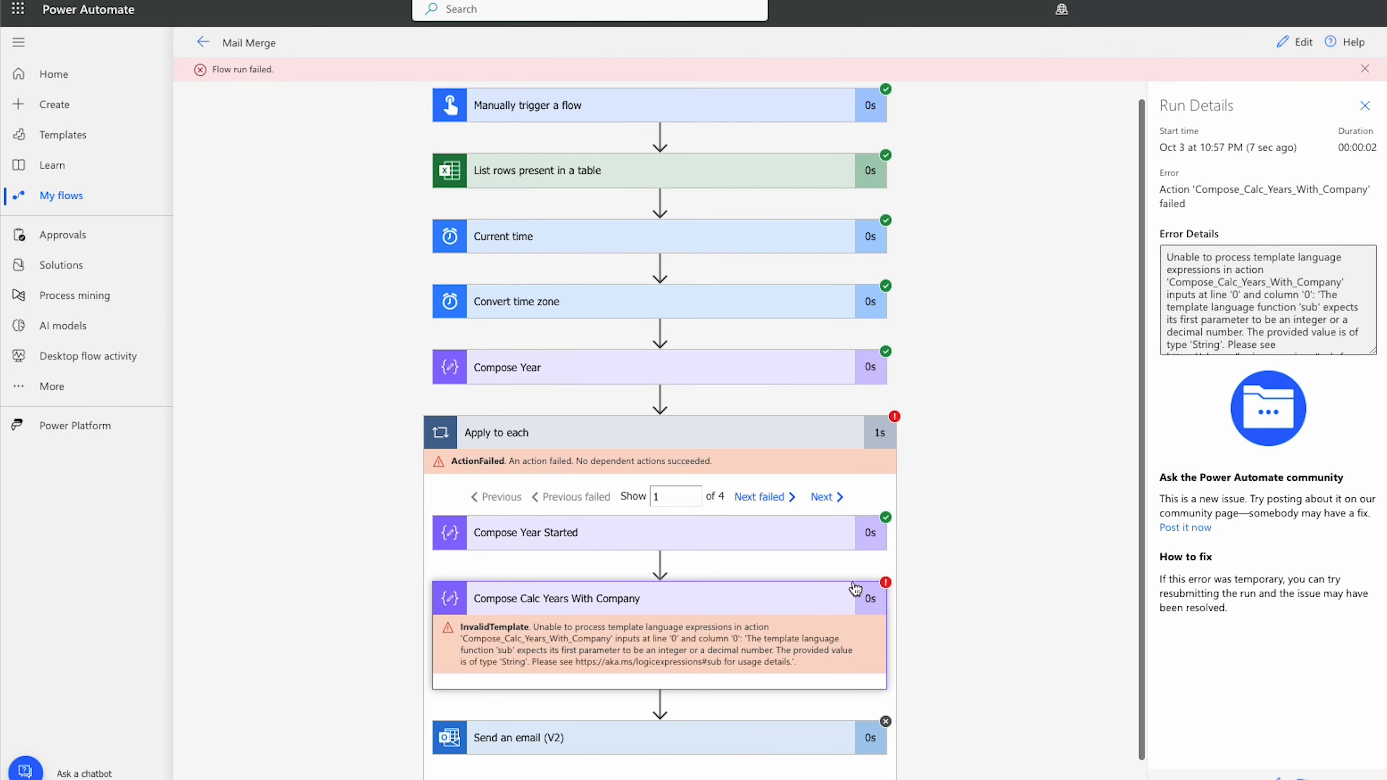
click(807, 544)
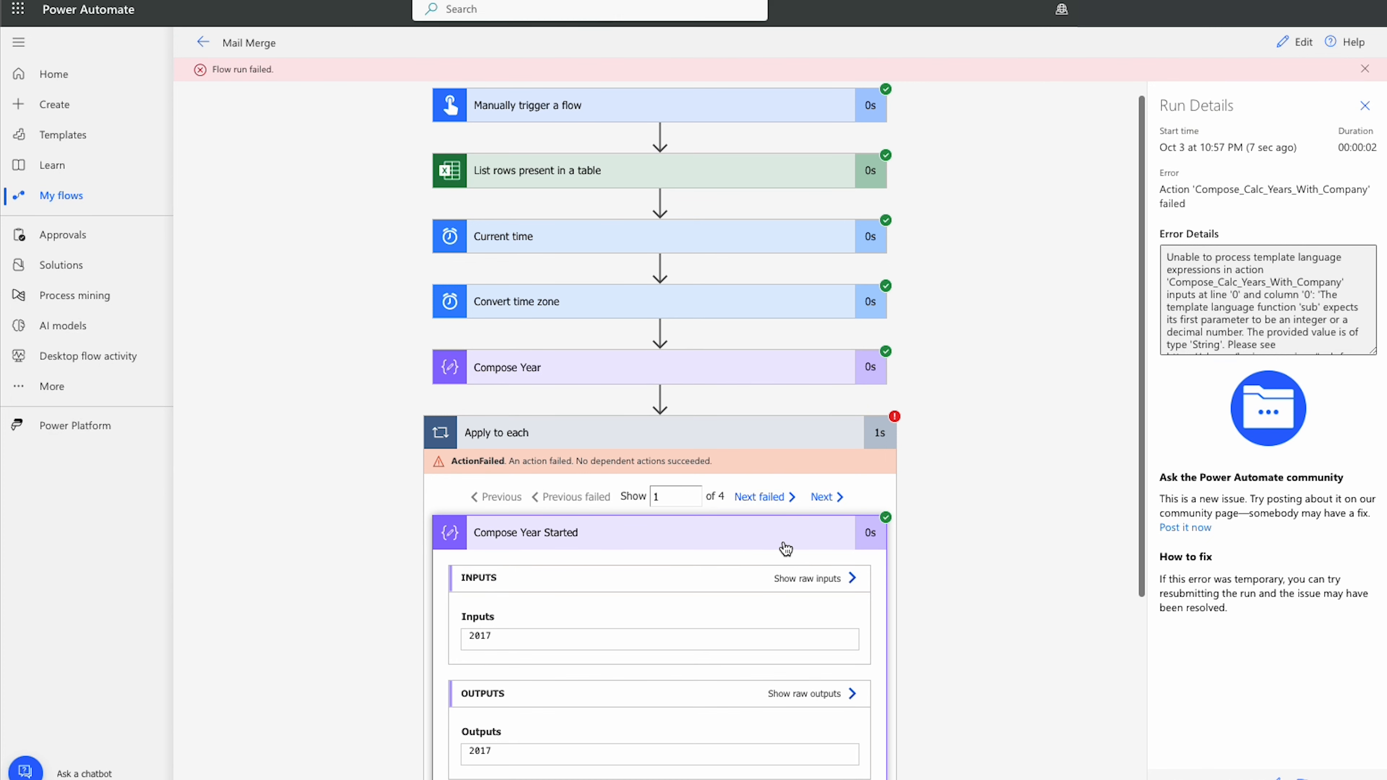
click(786, 547)
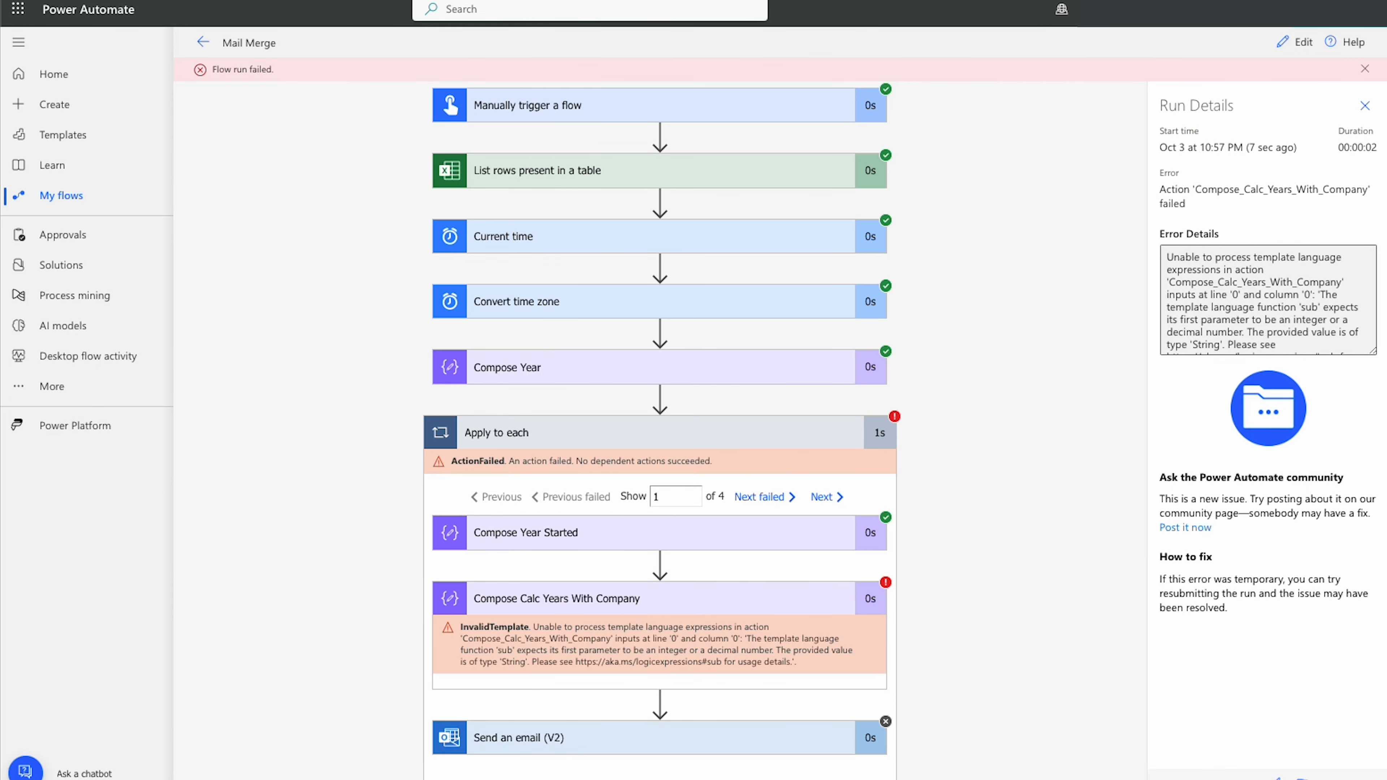
- Reopen the flow for editing and wrap the formatDateTime expression in Compose Year's input with int()
click(1299, 42)
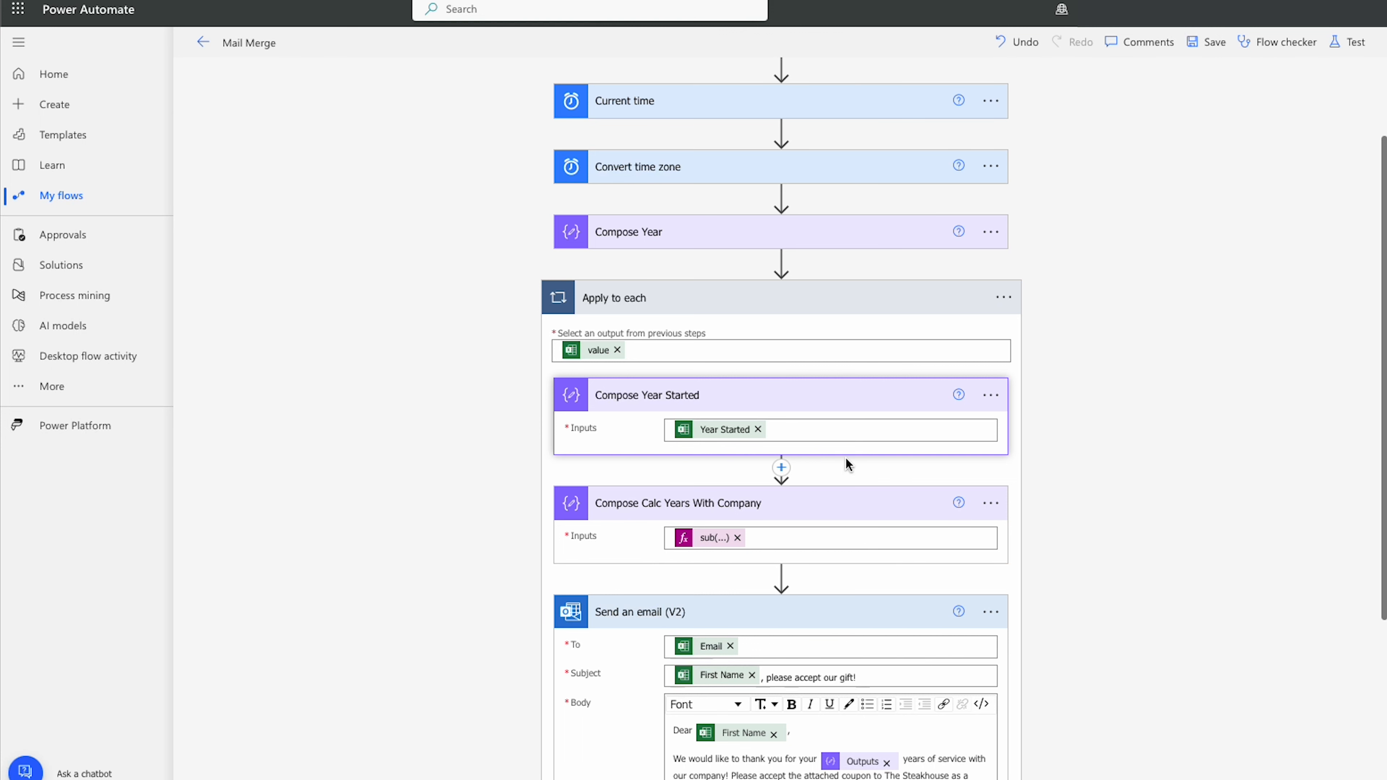
click(851, 234)
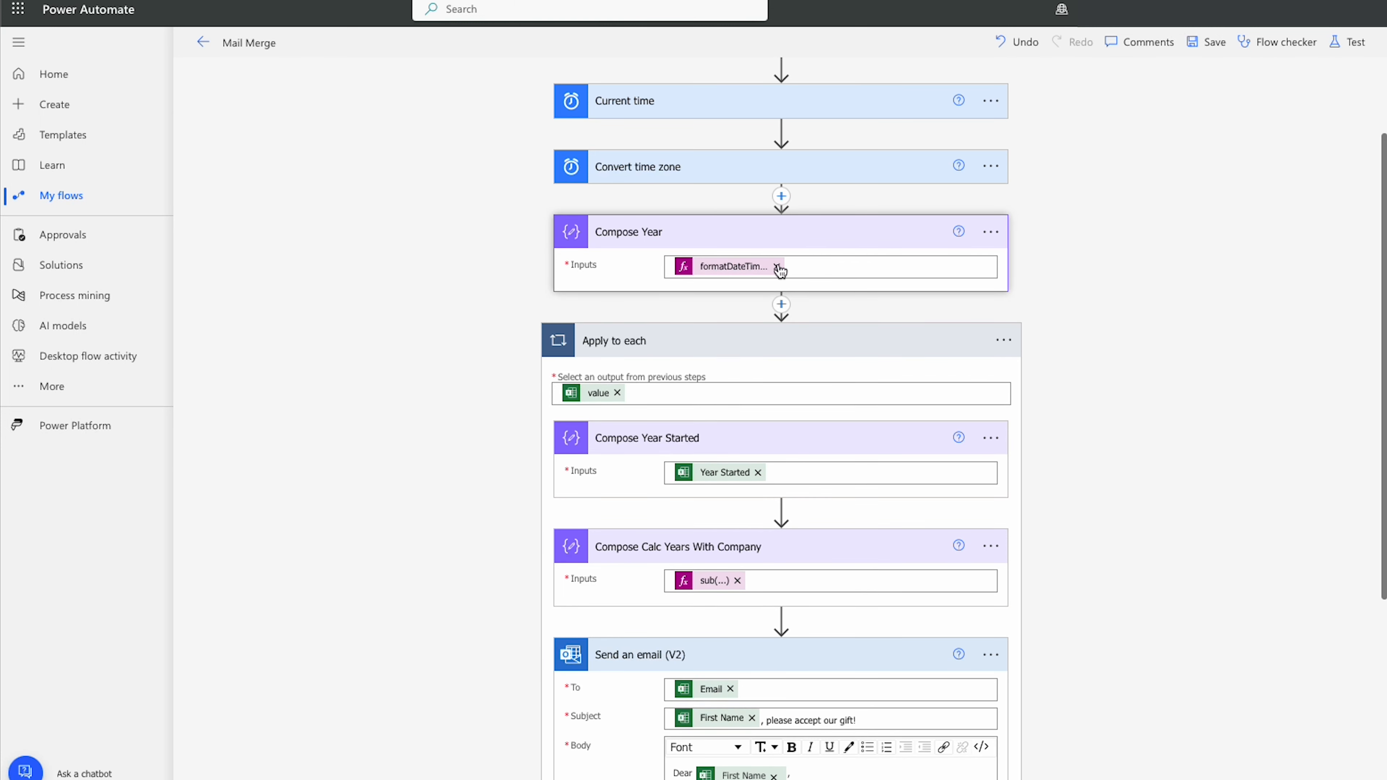
click(740, 267)
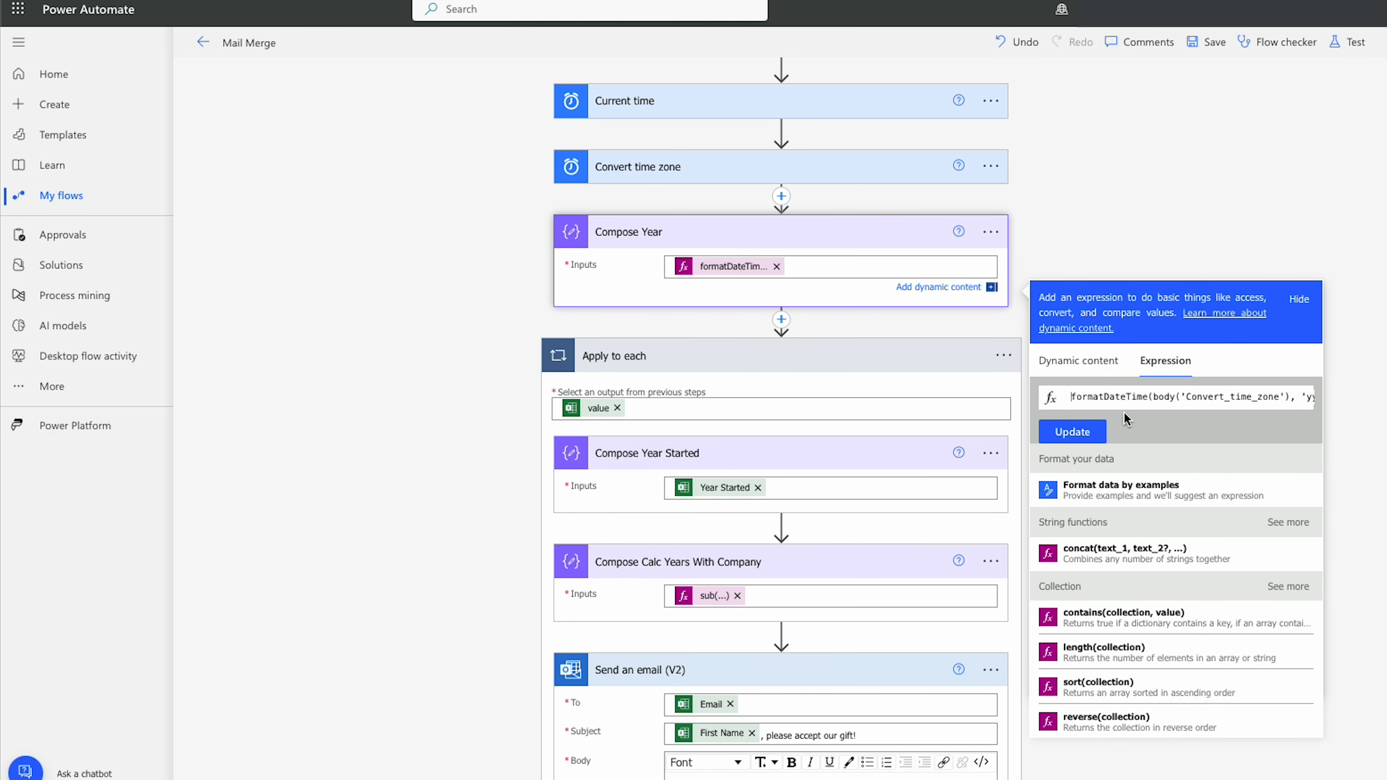
text(int()
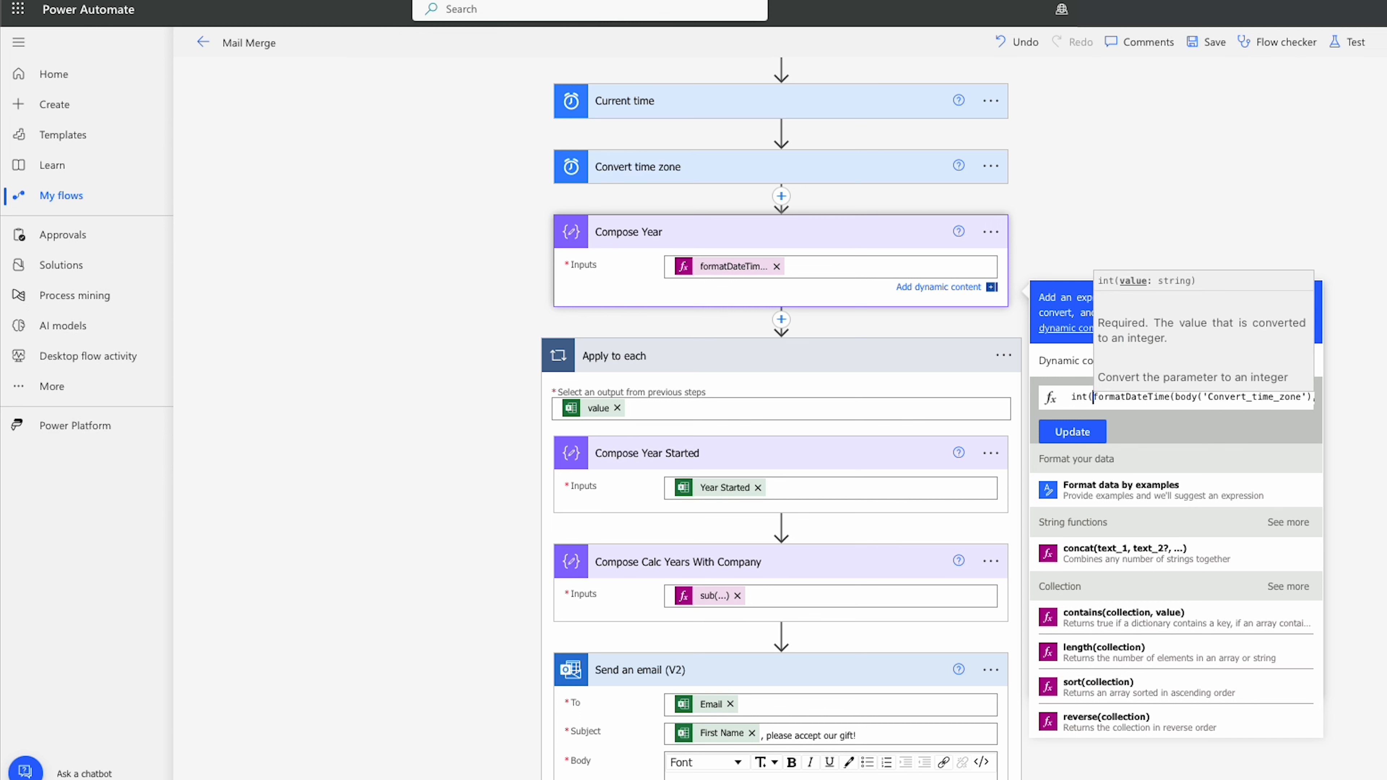
key(End)
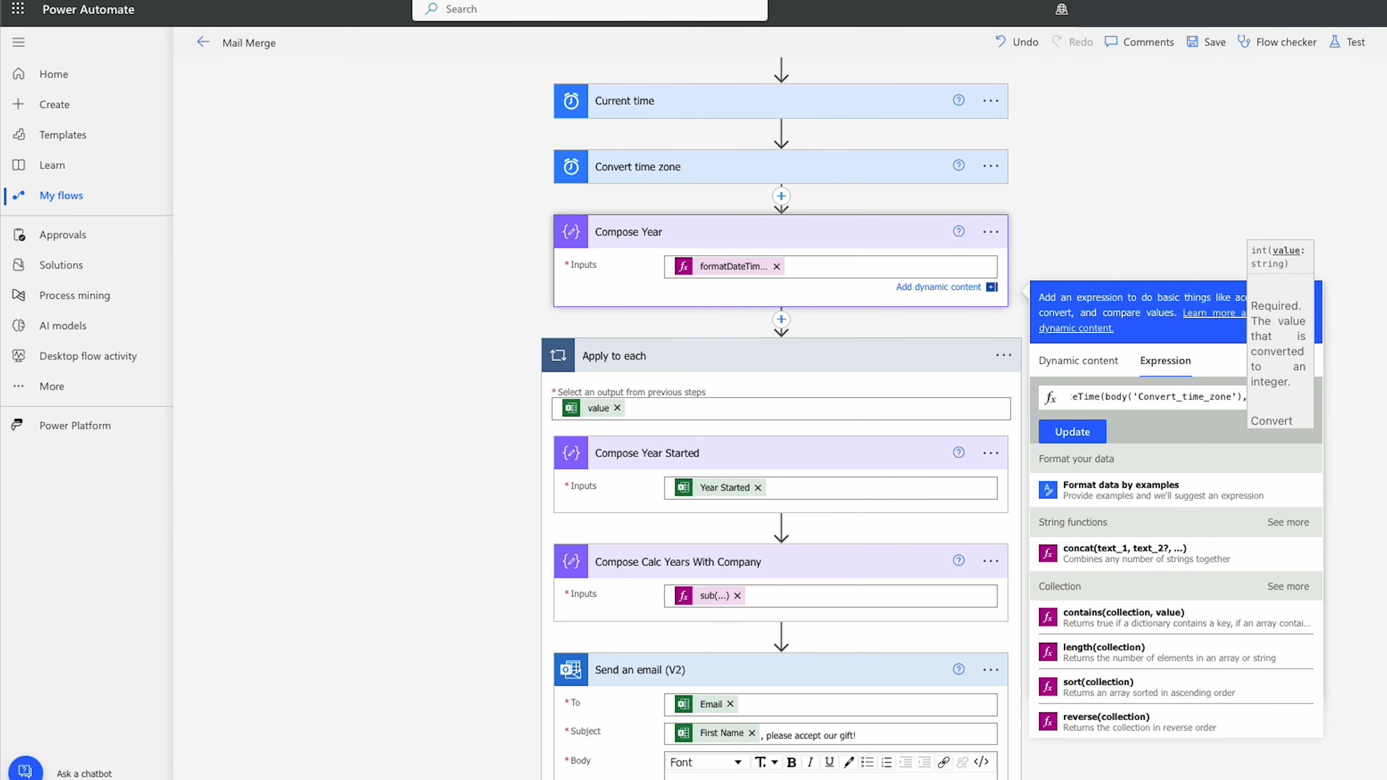
text())
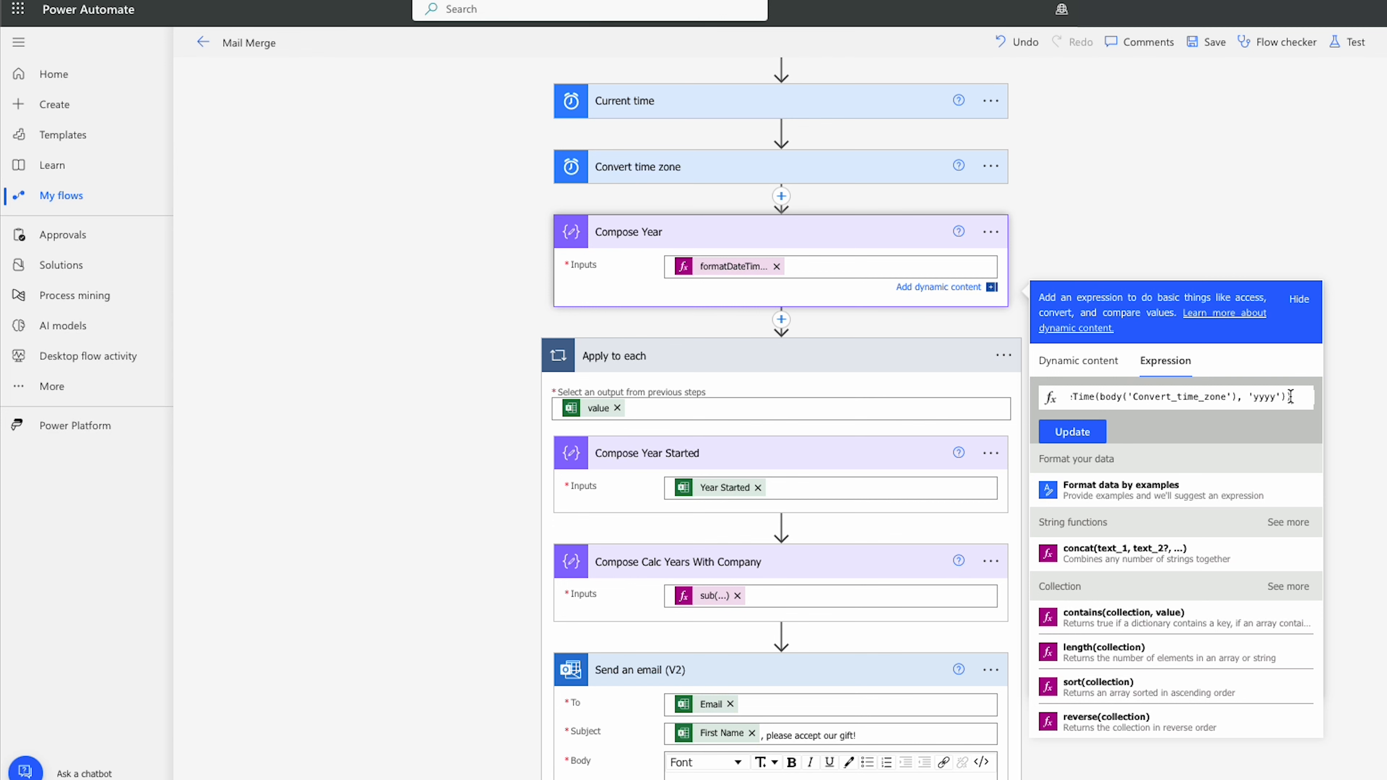
click(1091, 433)
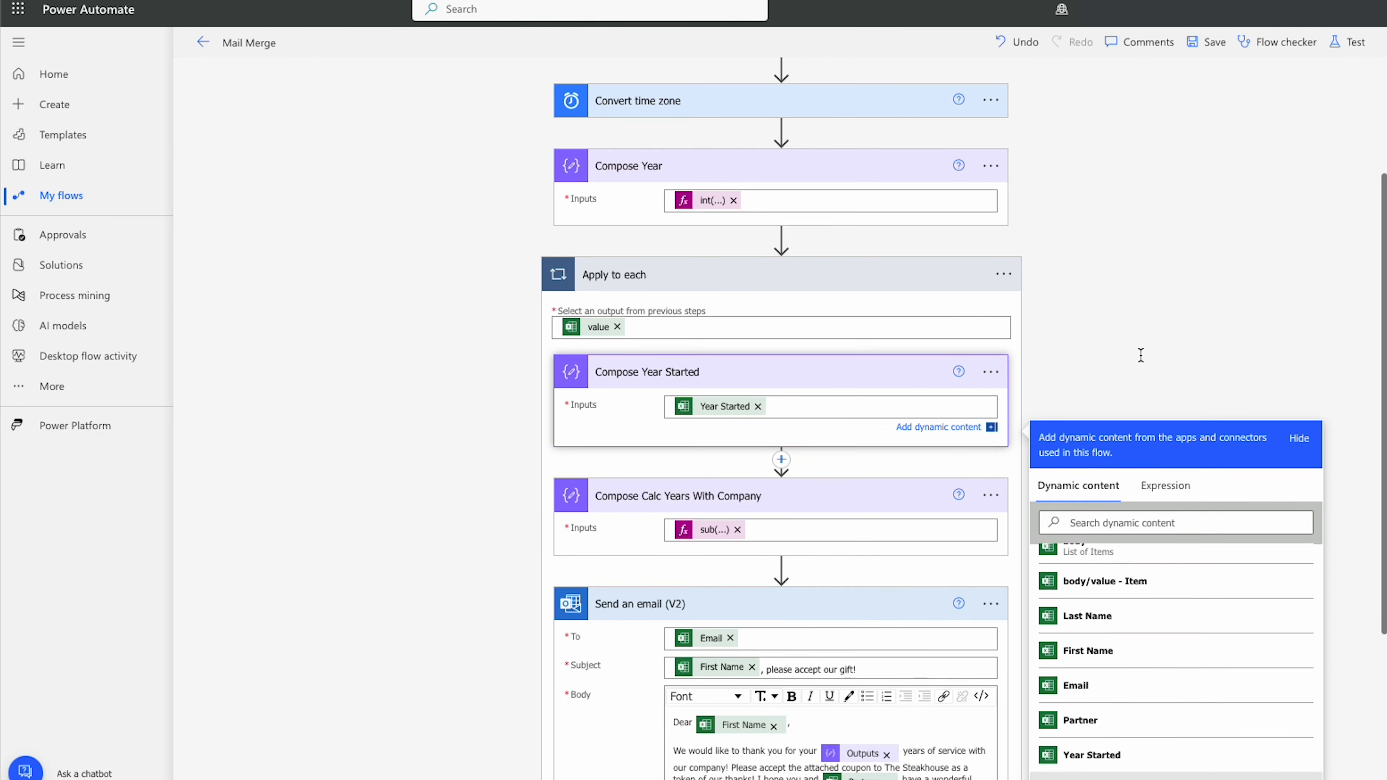
- Copy the Year Started token from Compose Year Started's input and paste it inside a new int() expression
click(1141, 355)
click(814, 406)
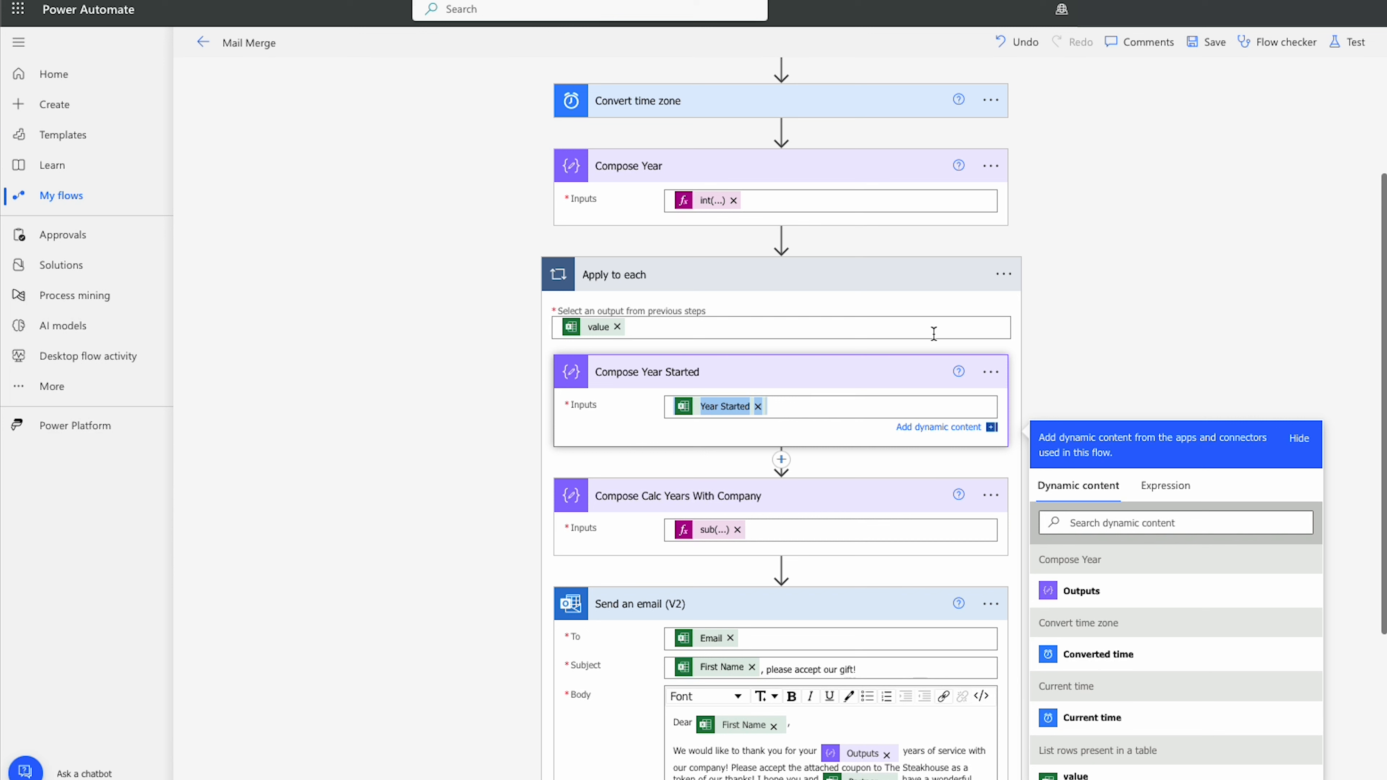
click(1166, 485)
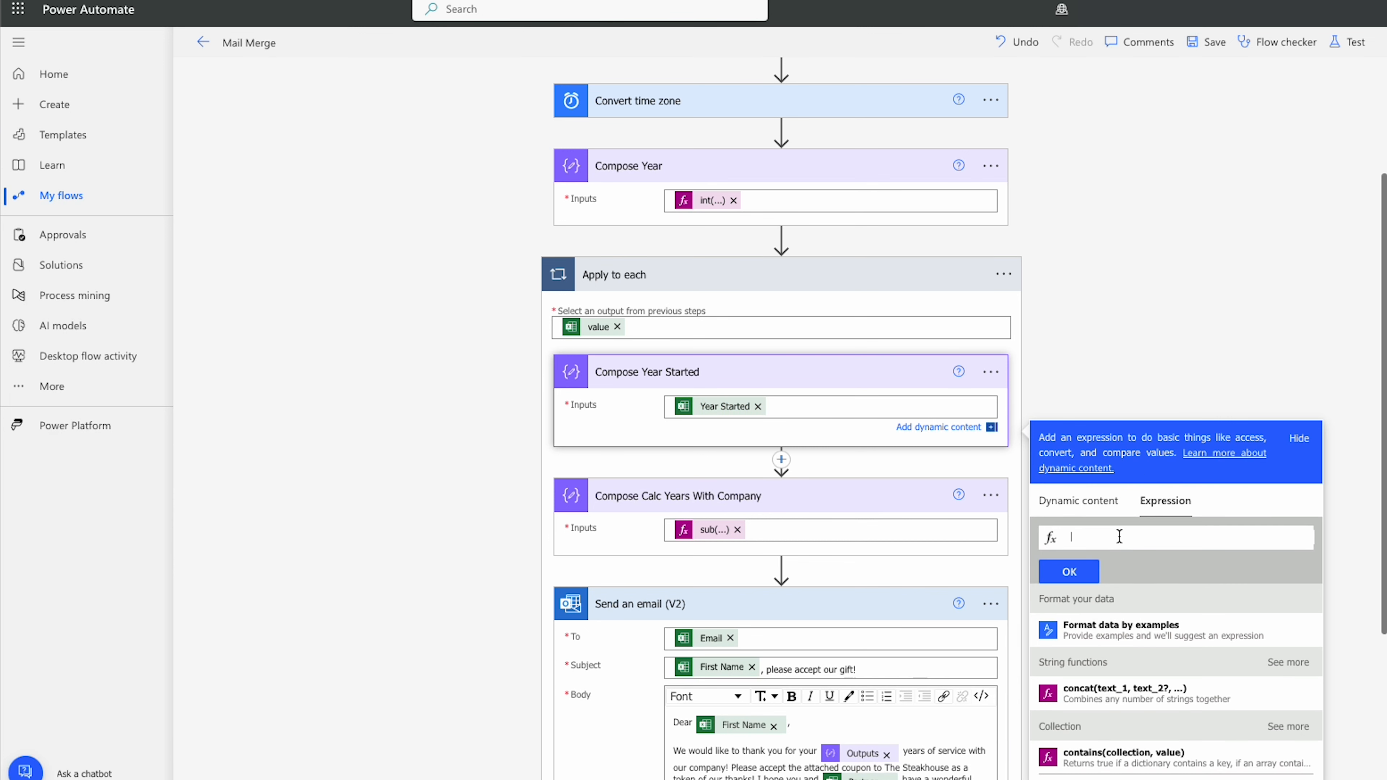
text(int()
key(super+v)
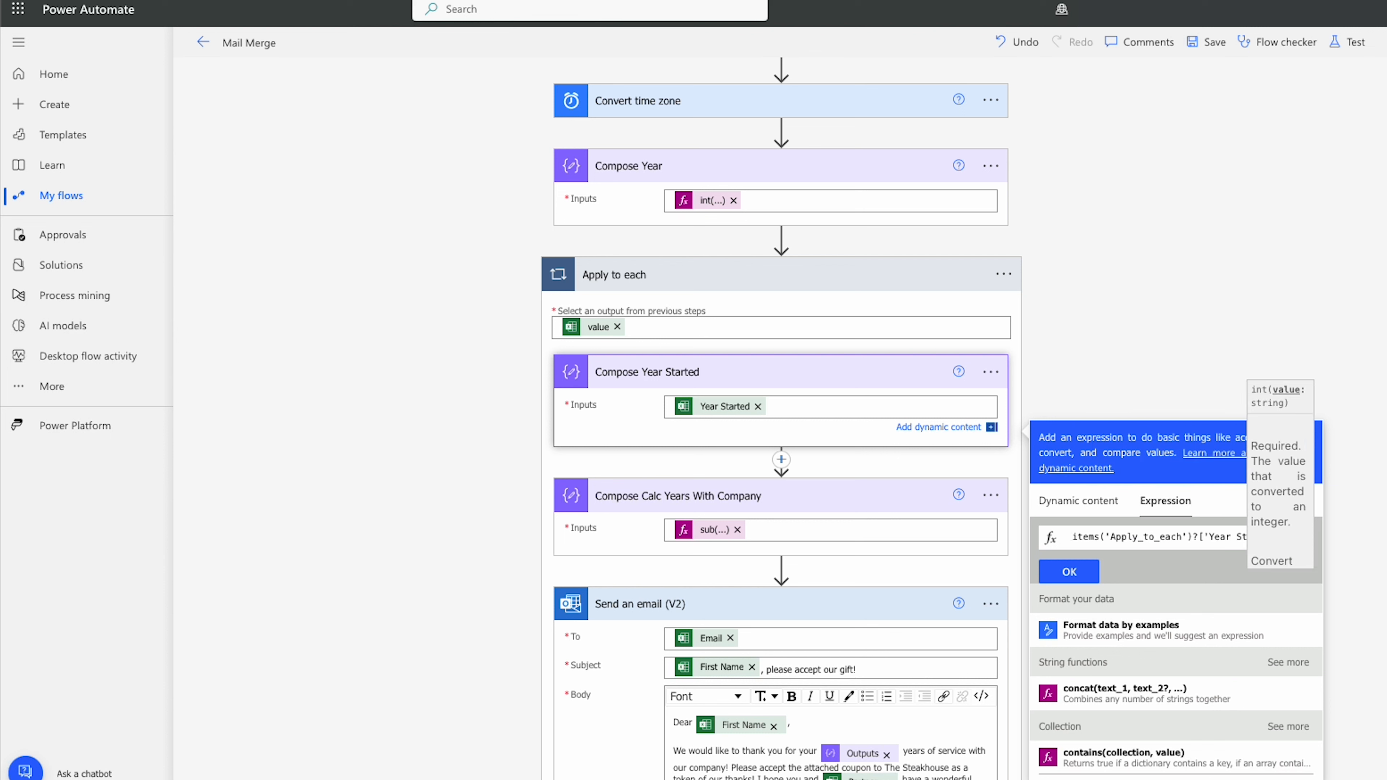
- Remove the @{ and } characters from the expression and apply int(items('Apply_to_each')?['Year Started']) as Compose Year Started's input
drag(1152, 537, 1014, 534)
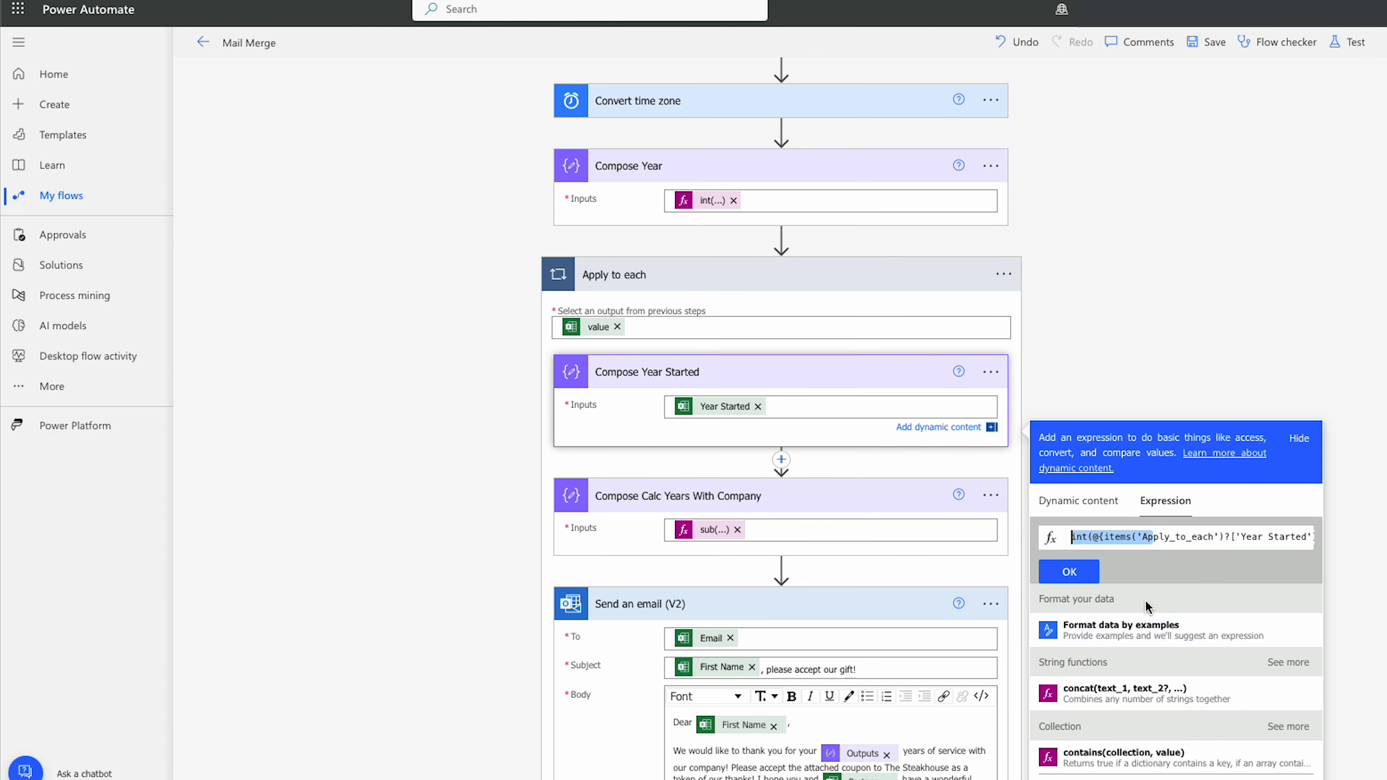
click(1114, 538)
scroll(1162, 541, right, 1)
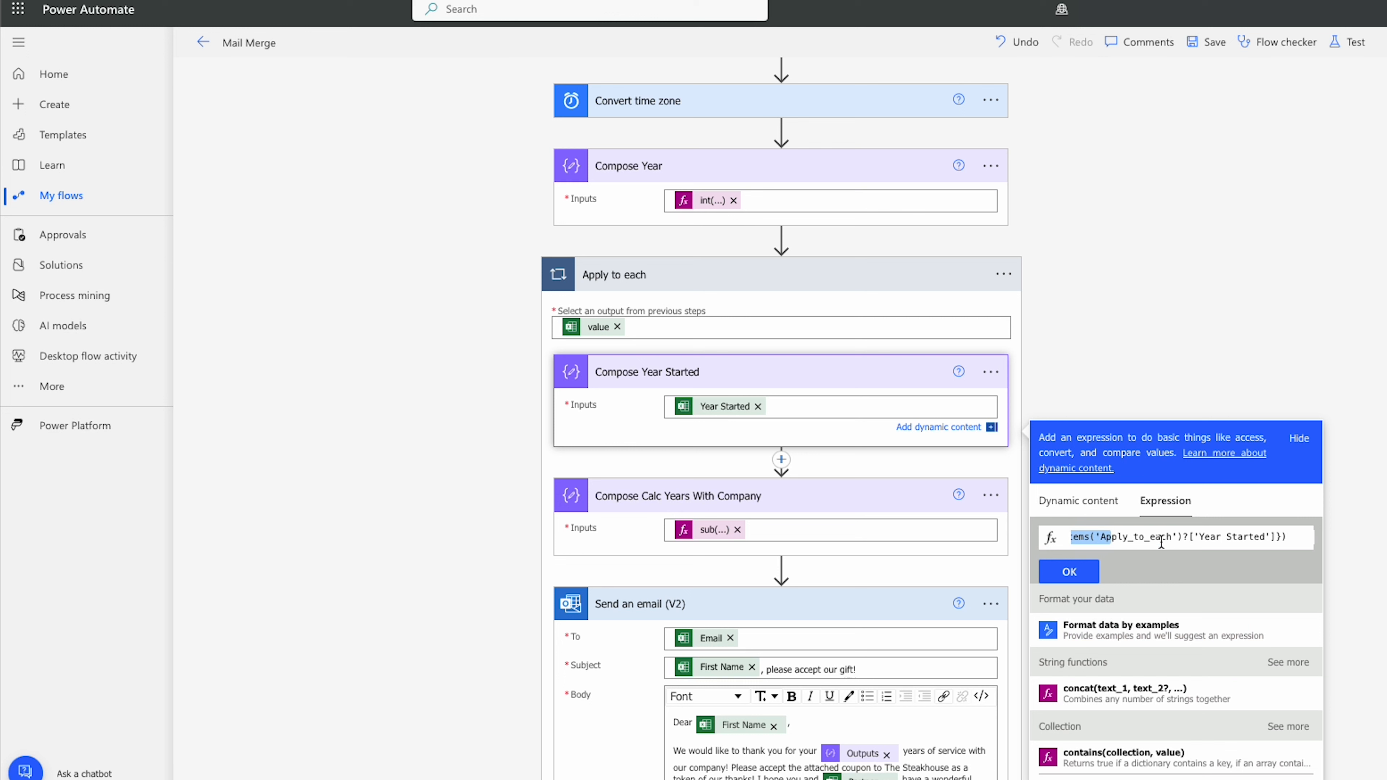
click(1281, 538)
key(BackSpace)
scroll(1137, 534, left, 1)
click(1104, 537)
key(BackSpace)
key(BackSpace)
click(1069, 571)
click(1255, 337)
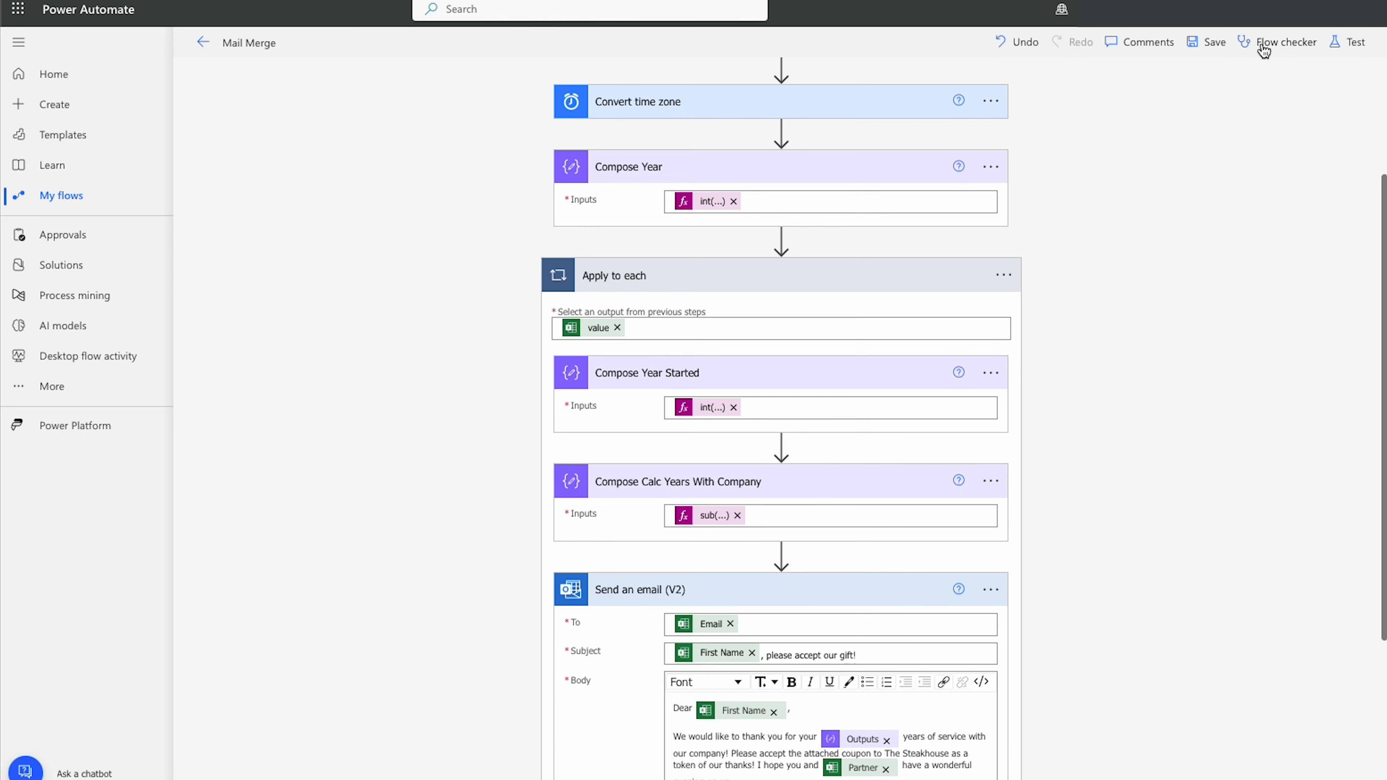
- Save the flow with both int() conversions and run it again as a manual test
click(1219, 47)
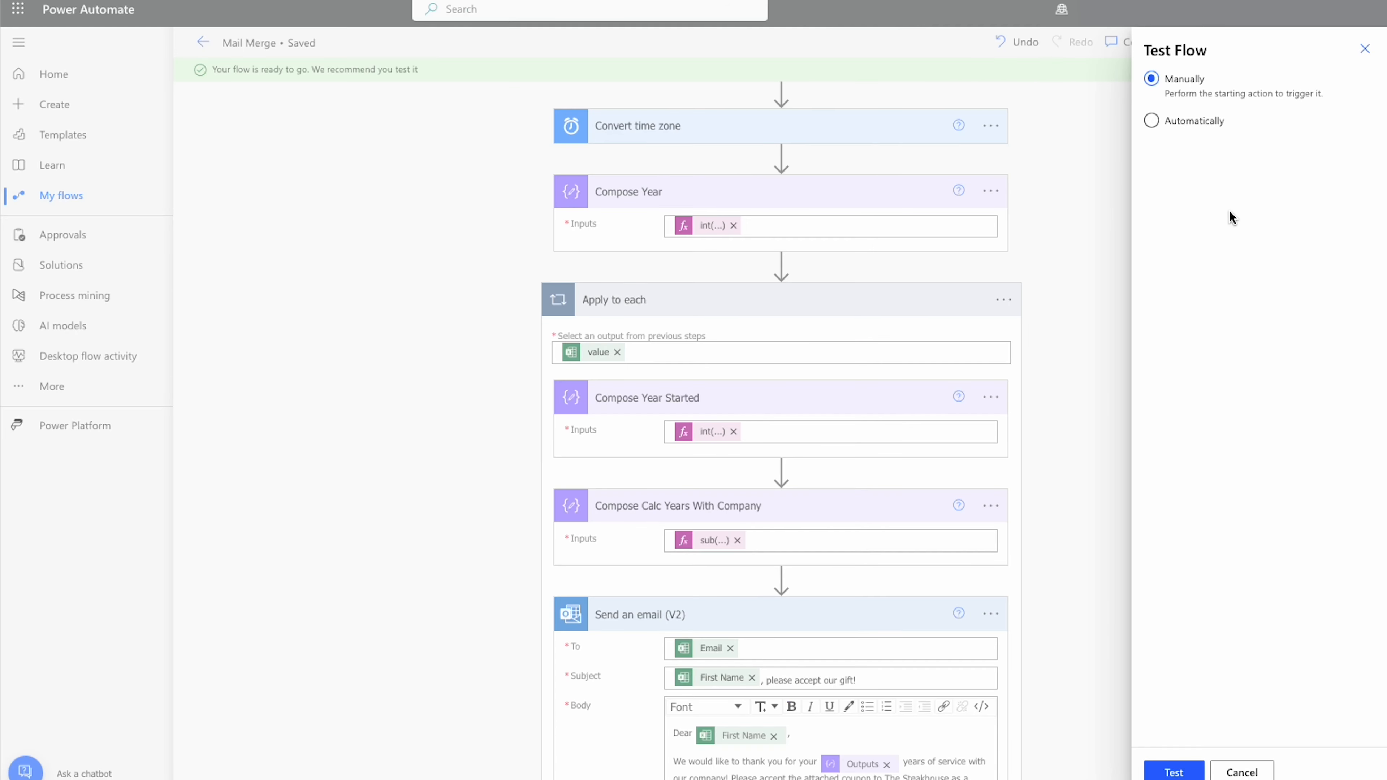
click(1196, 767)
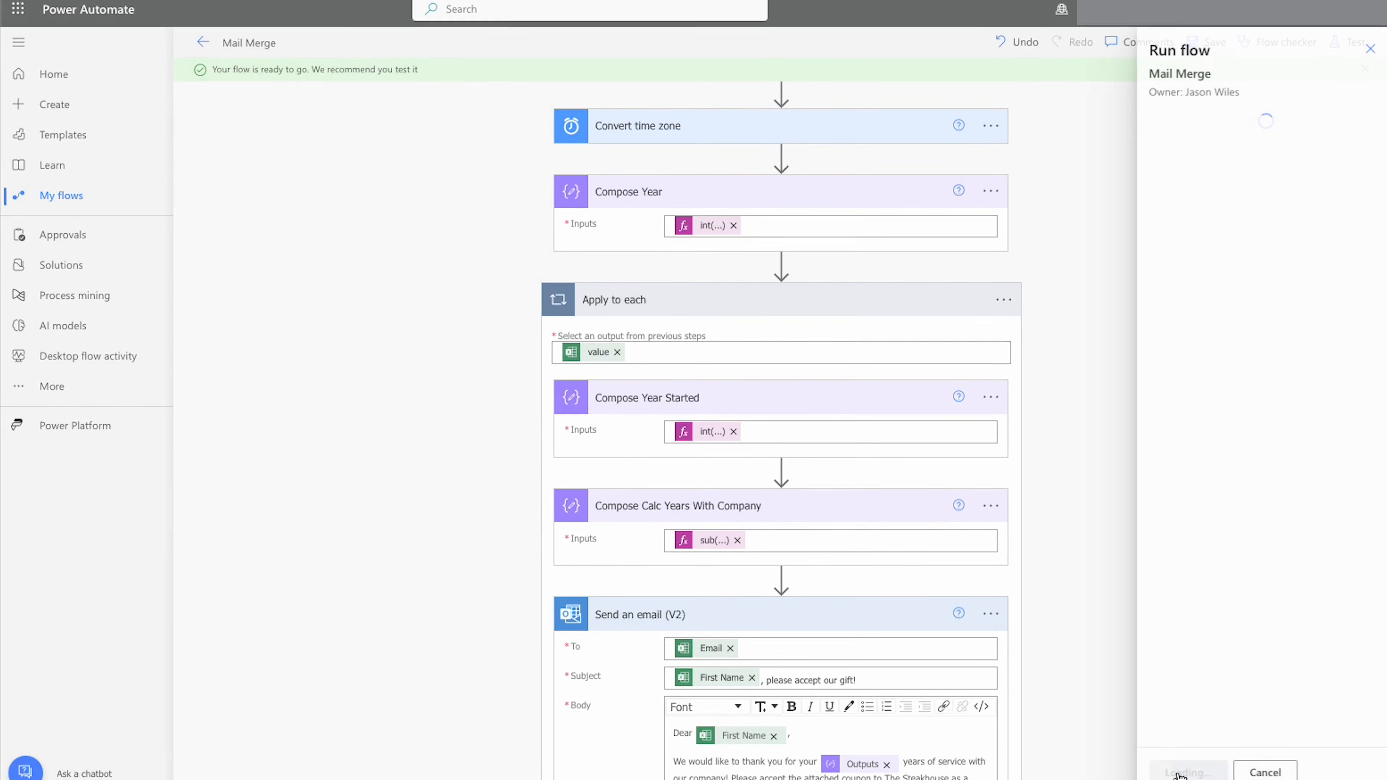
click(1197, 771)
click(1169, 771)
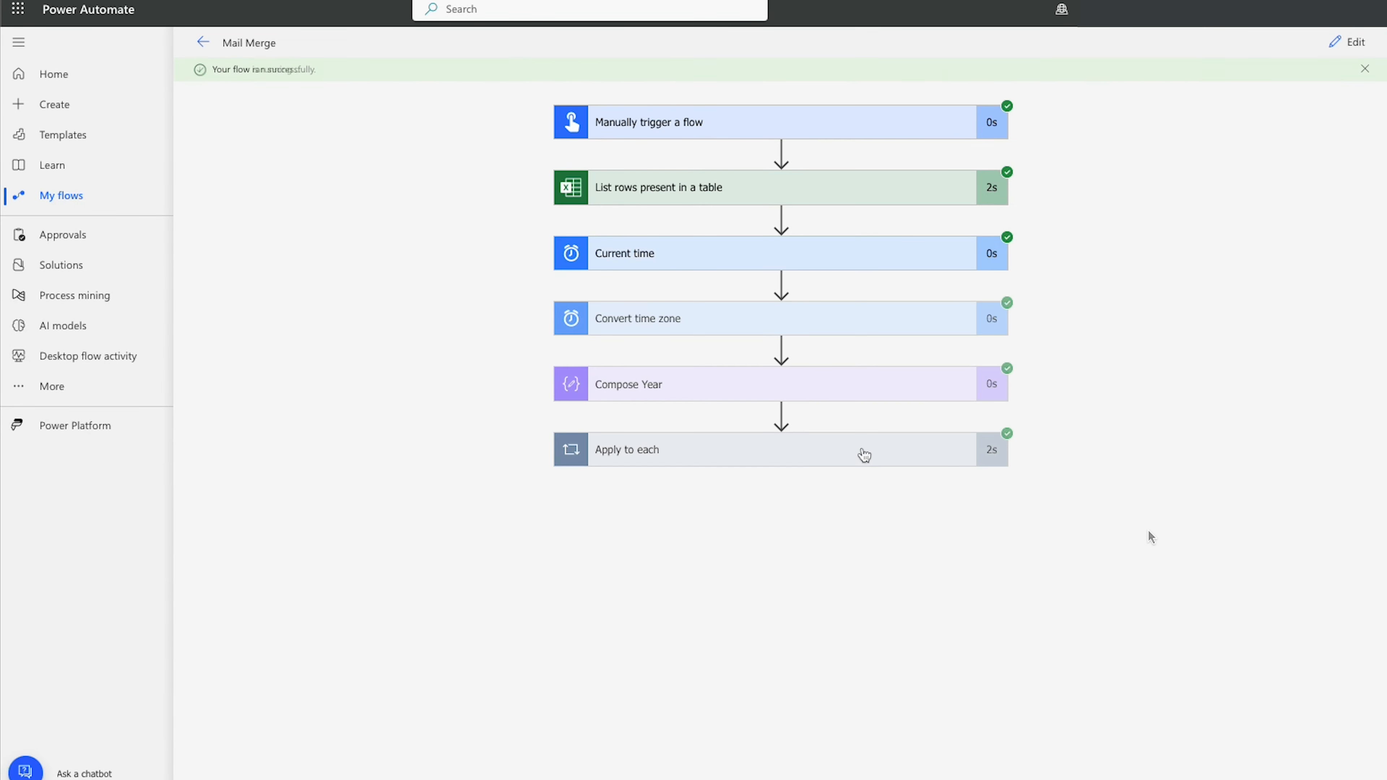
- Expand Apply to each in the run results and examine the Compose Calc Years With Company values for iterations 1 to 3
click(853, 586)
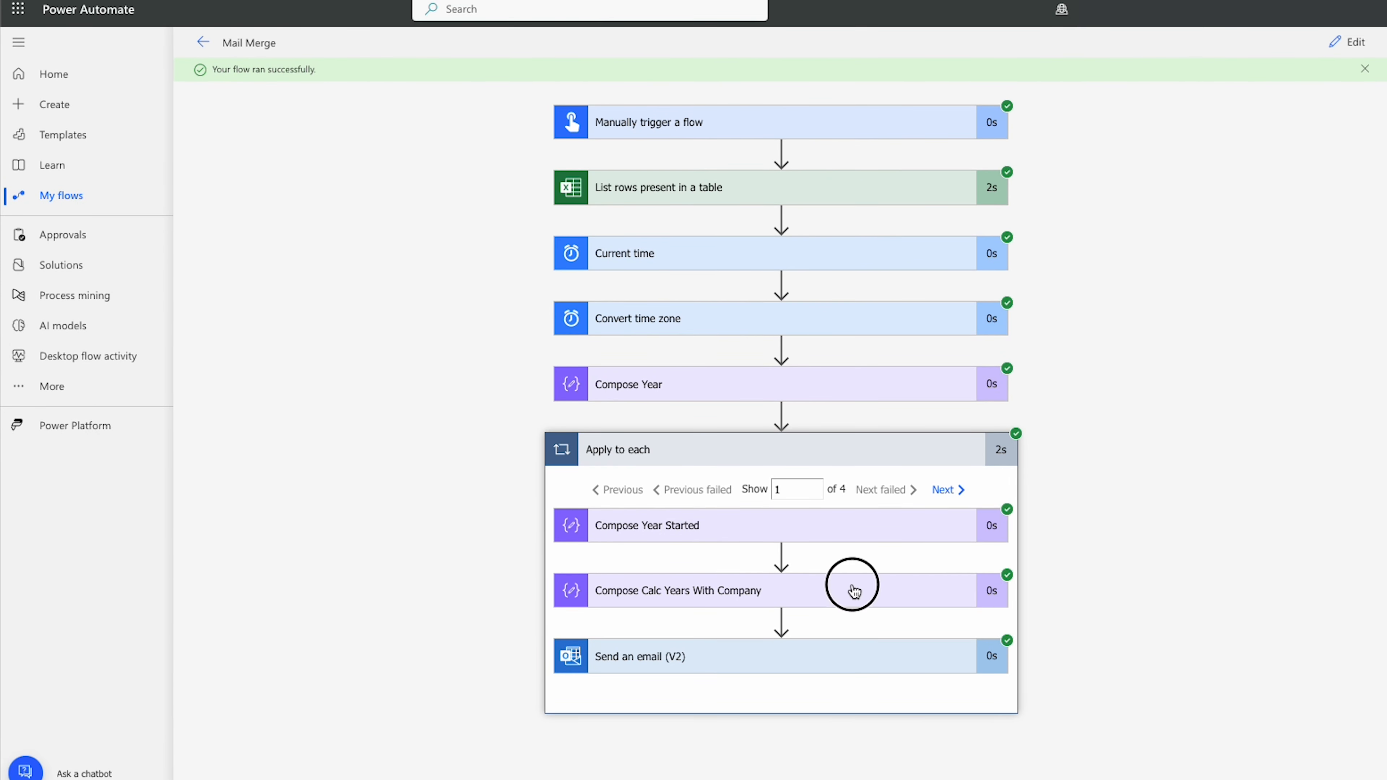
scroll(1199, 580, down, 3)
drag(607, 603, 575, 603)
click(623, 606)
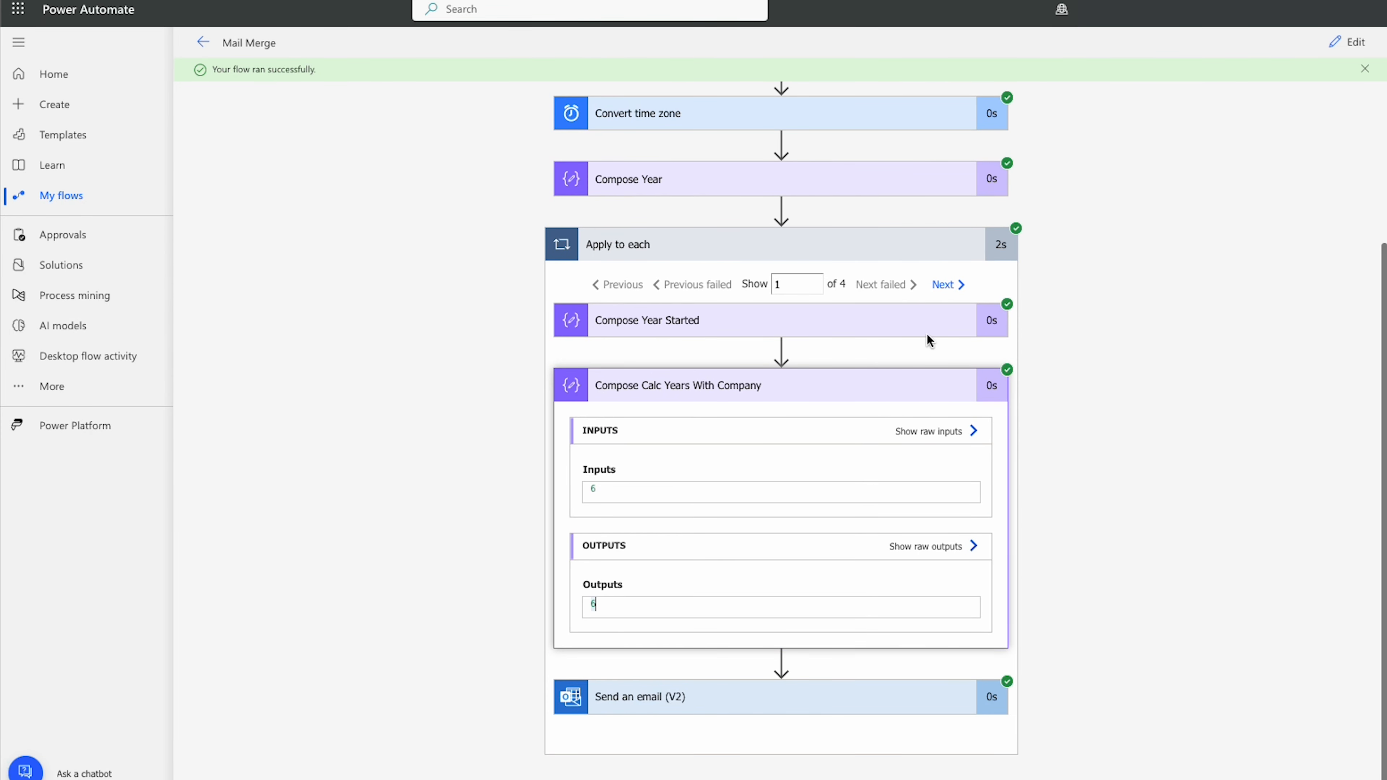
click(937, 285)
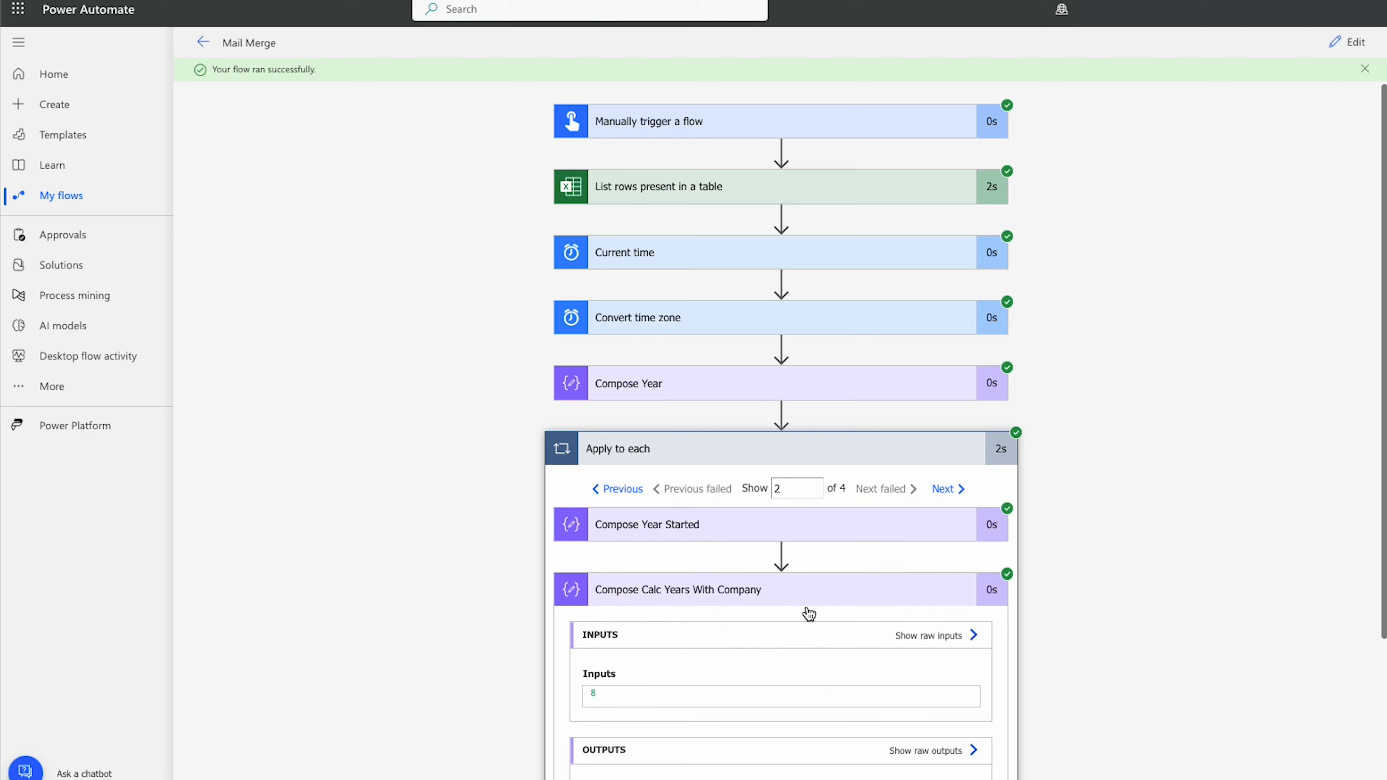
scroll(811, 634, down, 3)
click(946, 337)
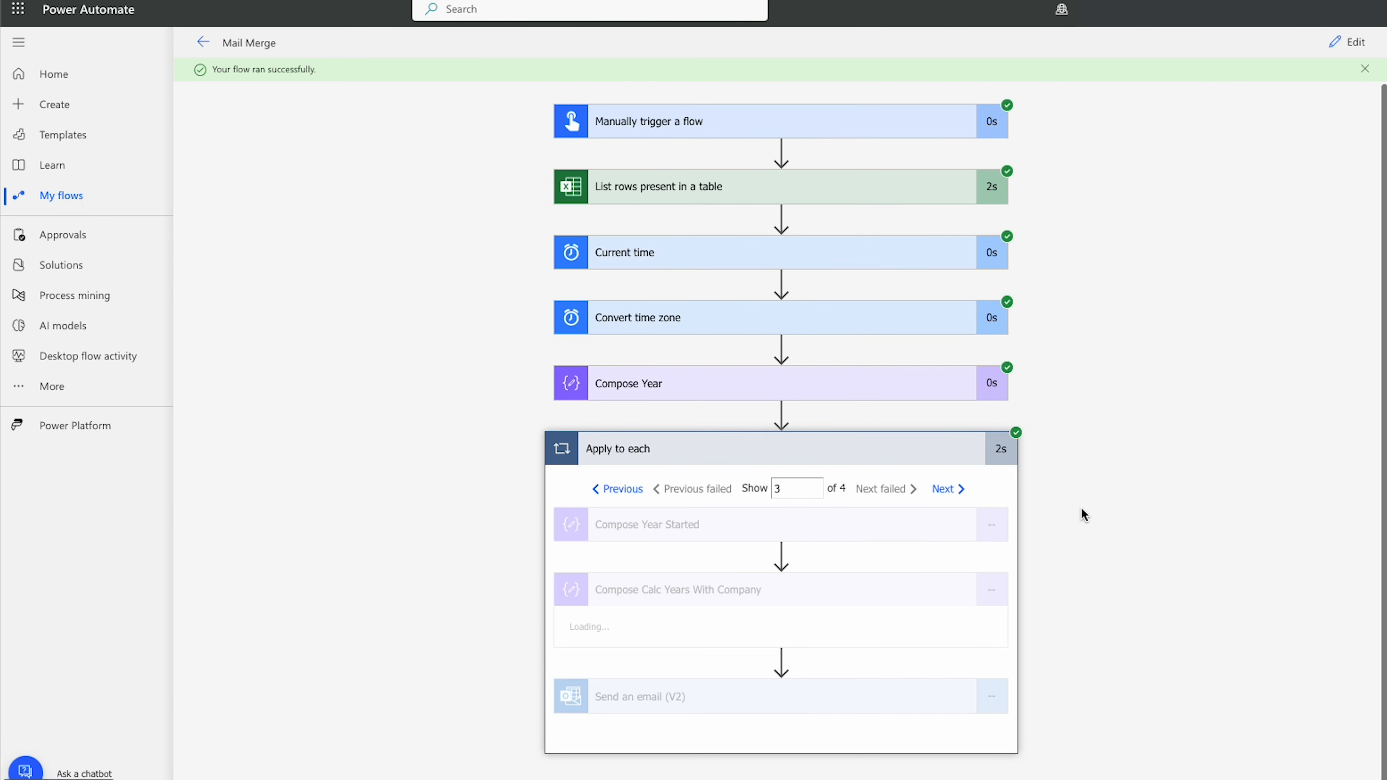
scroll(672, 620, down, 2)
- Expand Send an email (V2) for iteration 3 and check the years of service in the message body
click(949, 379)
scroll(1057, 649, down, 6)
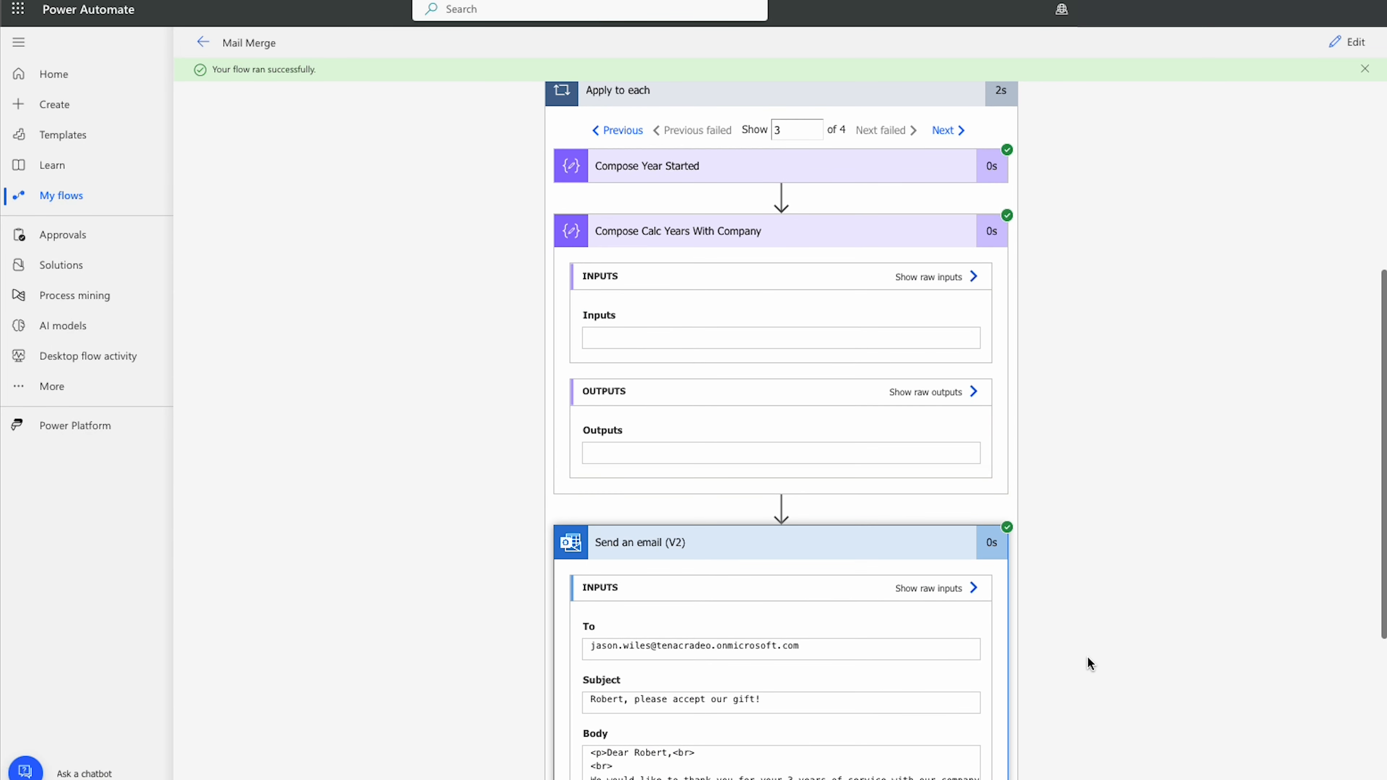
scroll(1089, 658, down, 5)
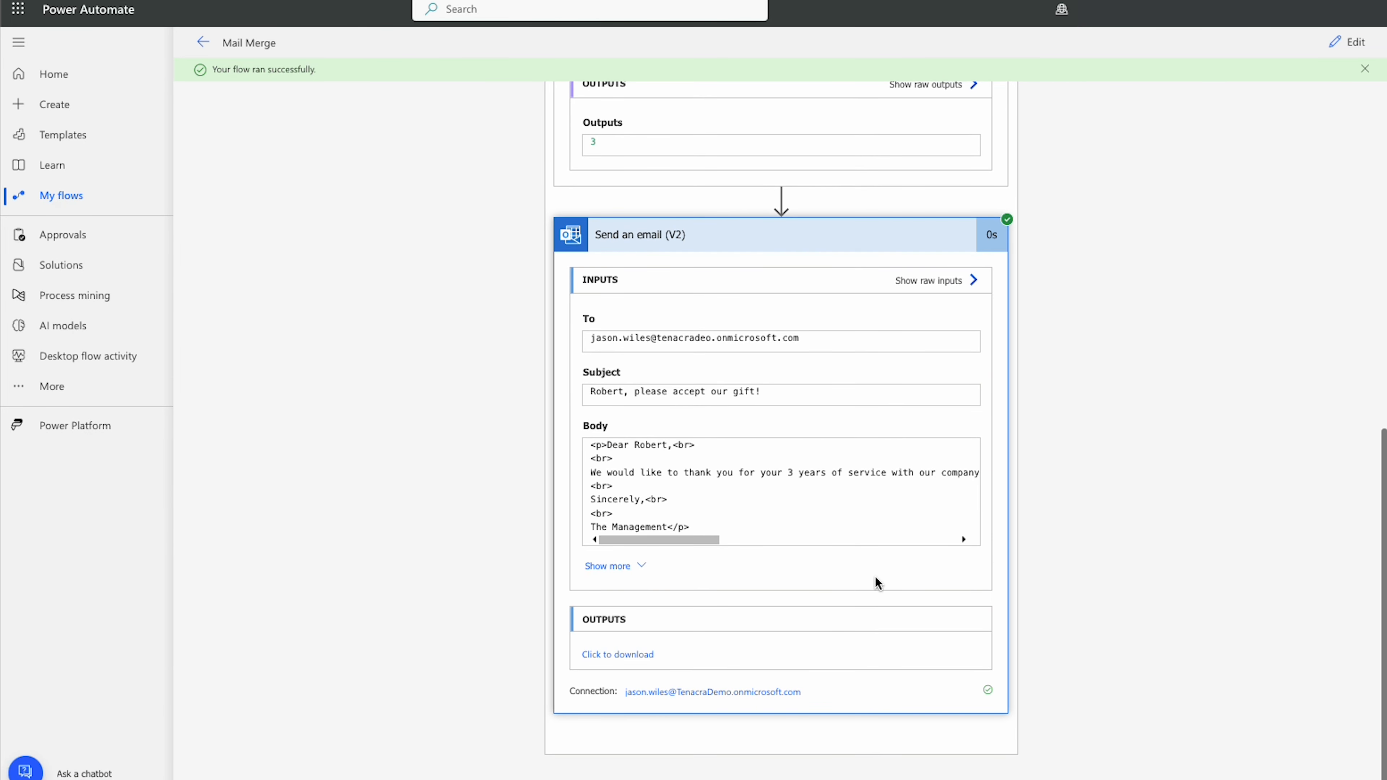
drag(592, 472, 781, 473)
click(782, 473)
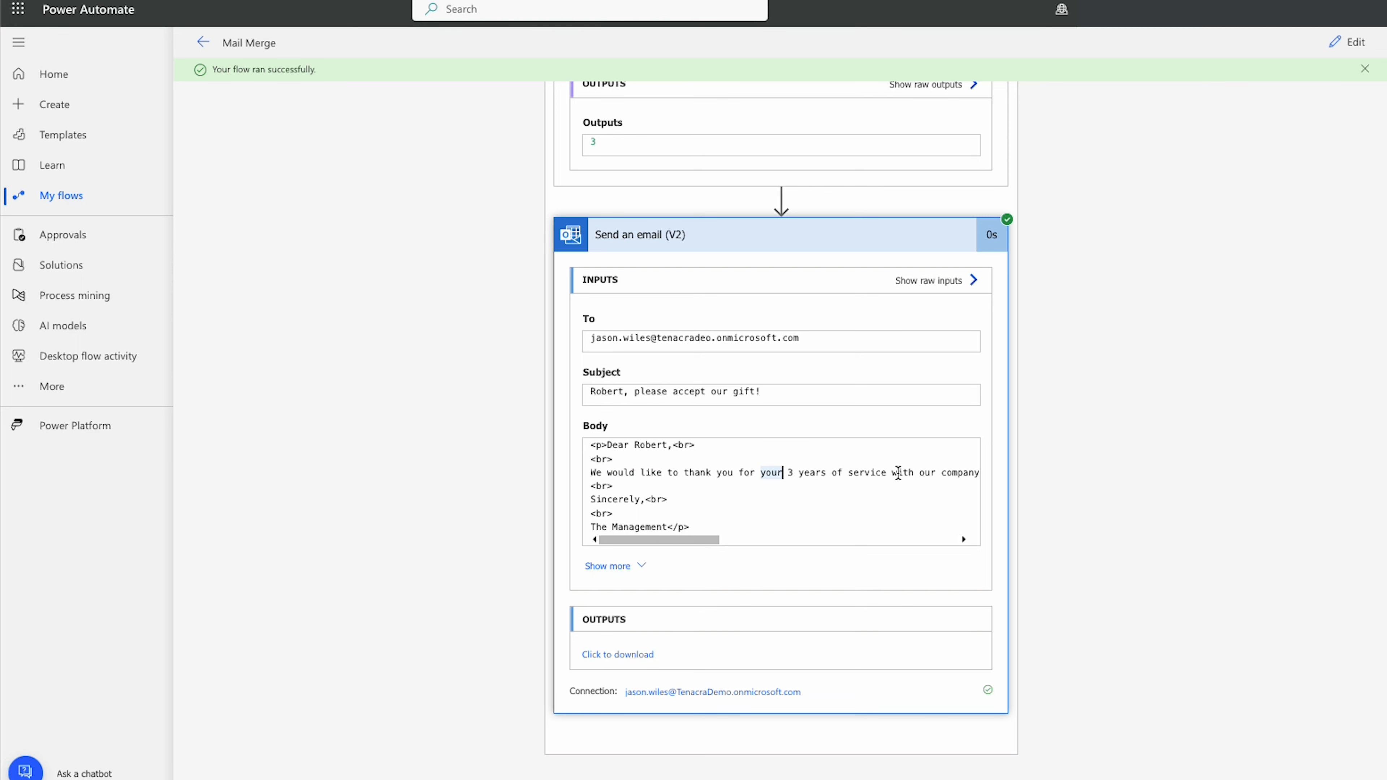
- Return to iteration 2 of Apply to each and check the years of service in its email body
scroll(1052, 469, up, 4)
scroll(884, 538, up, 4)
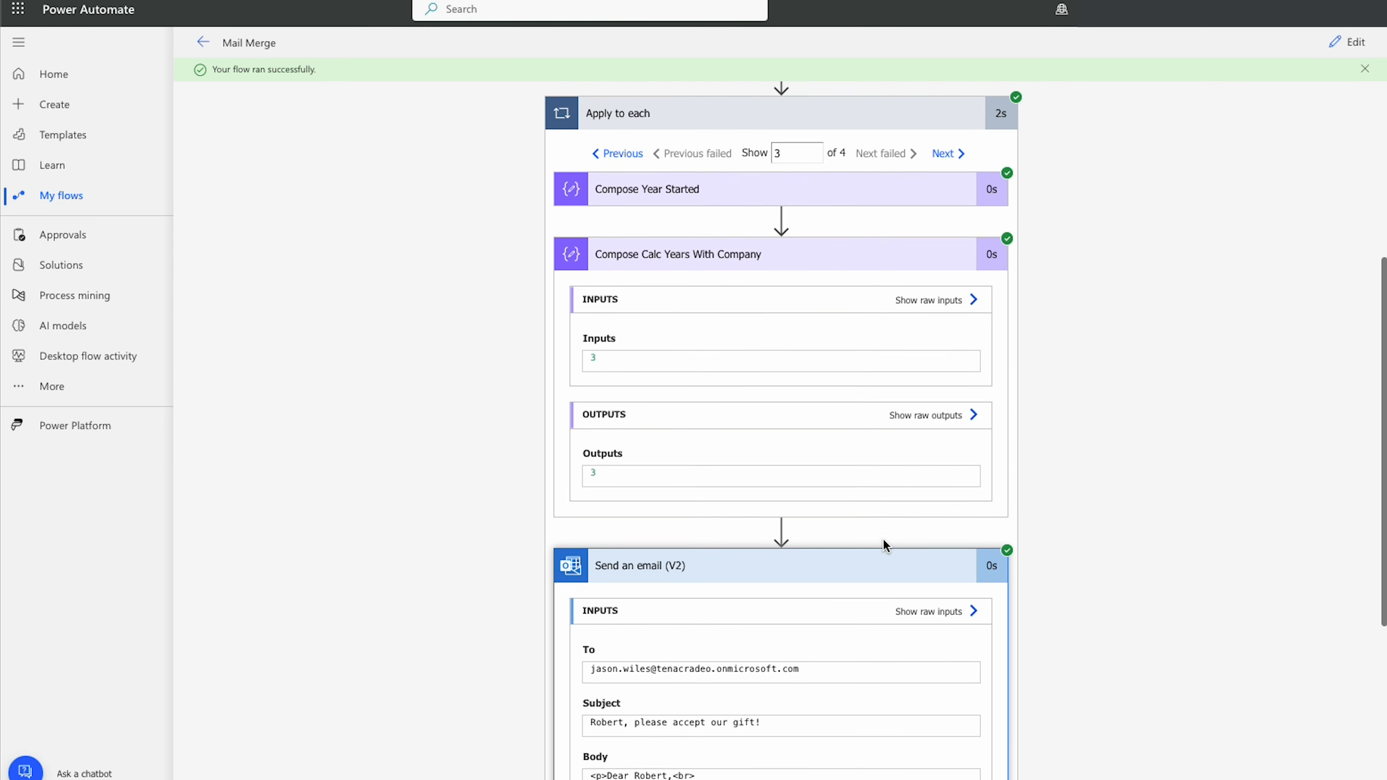
click(622, 240)
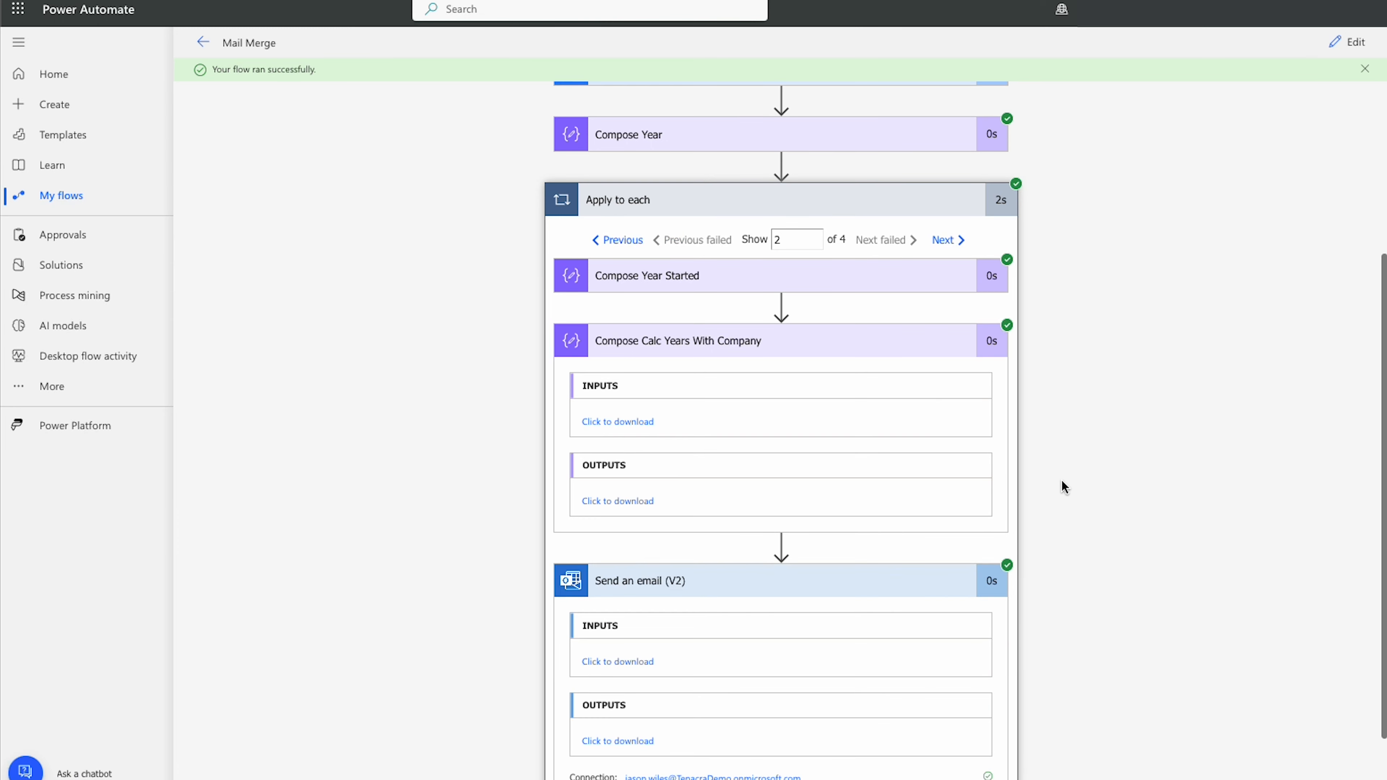
scroll(1062, 487, down, 2)
scroll(1093, 446, down, 4)
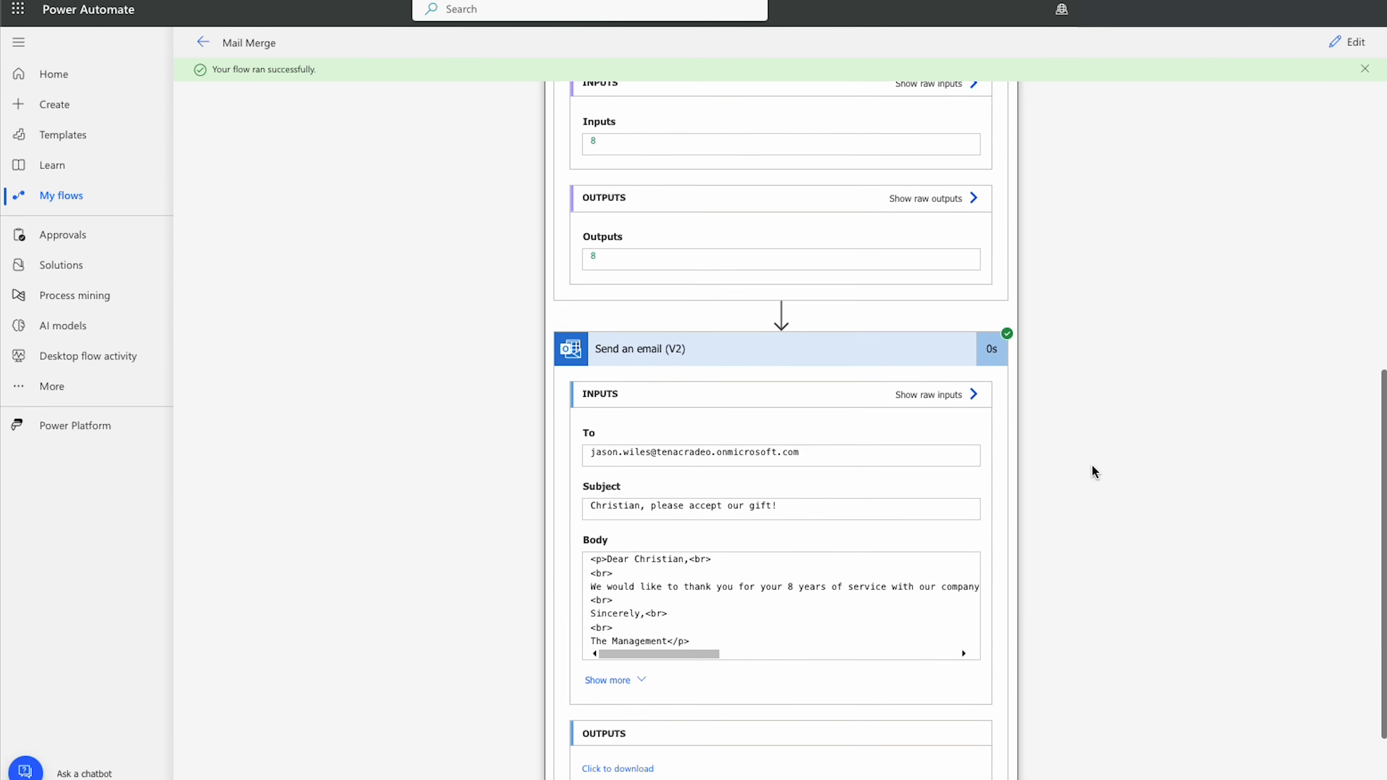
drag(629, 587, 815, 589)
click(816, 589)
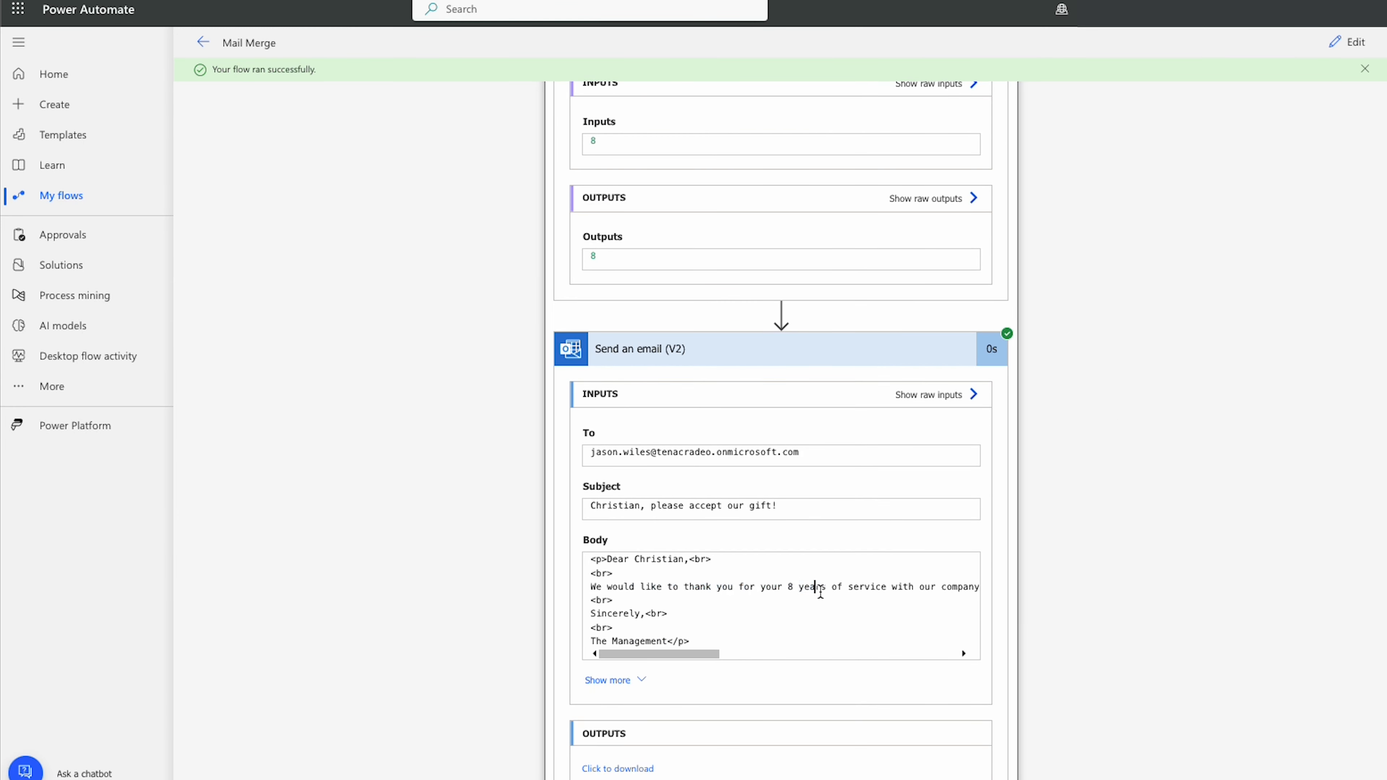
- Switch to Outlook and open the topmost gift email in the inbox to check its personalised message and years of service
click(25, 14)
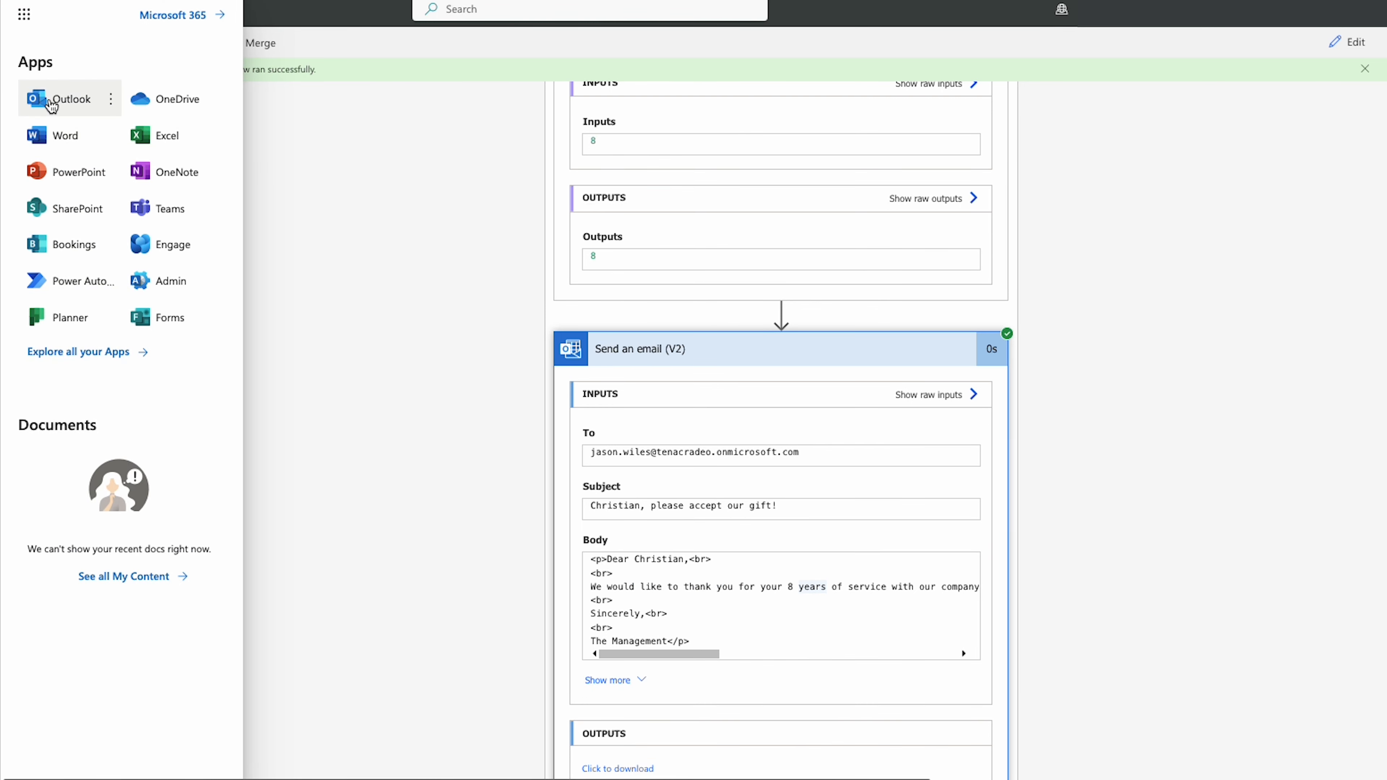
click(55, 98)
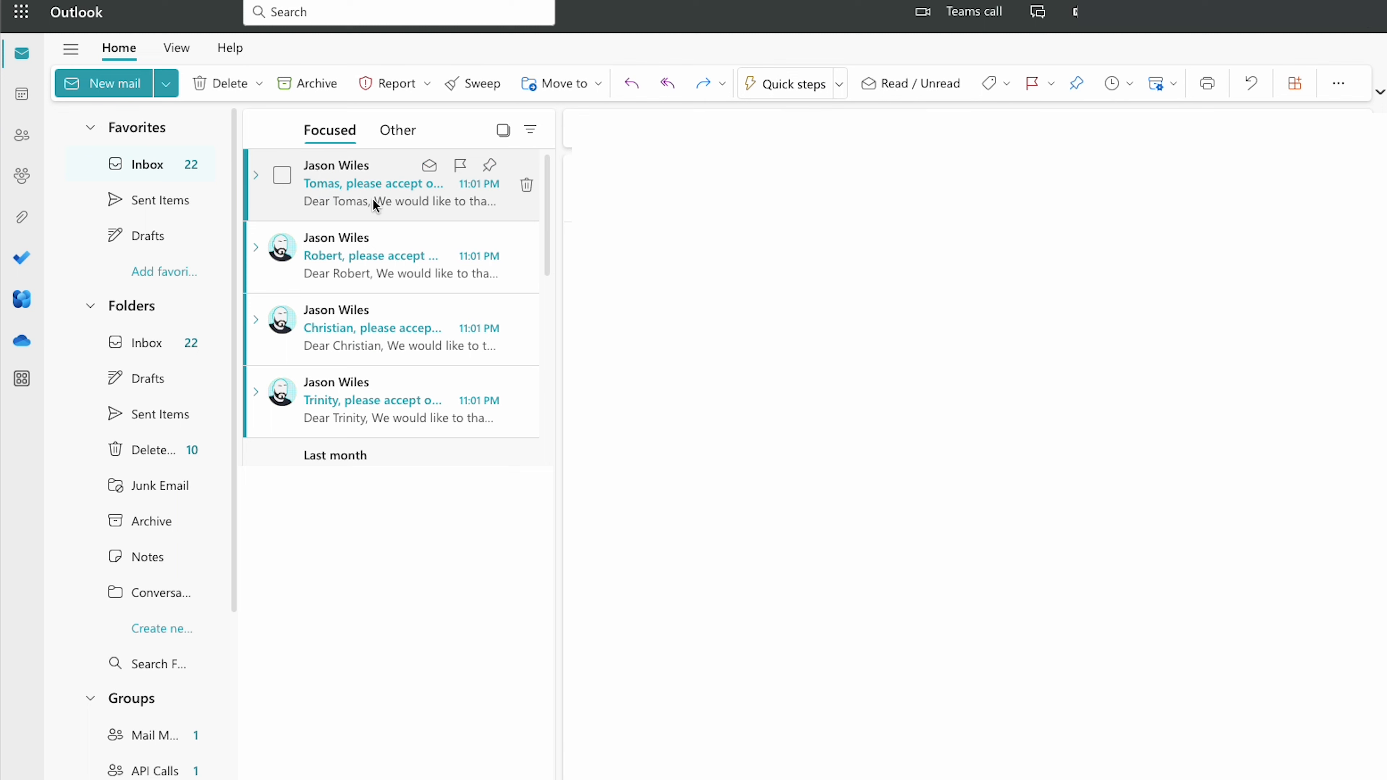
click(373, 200)
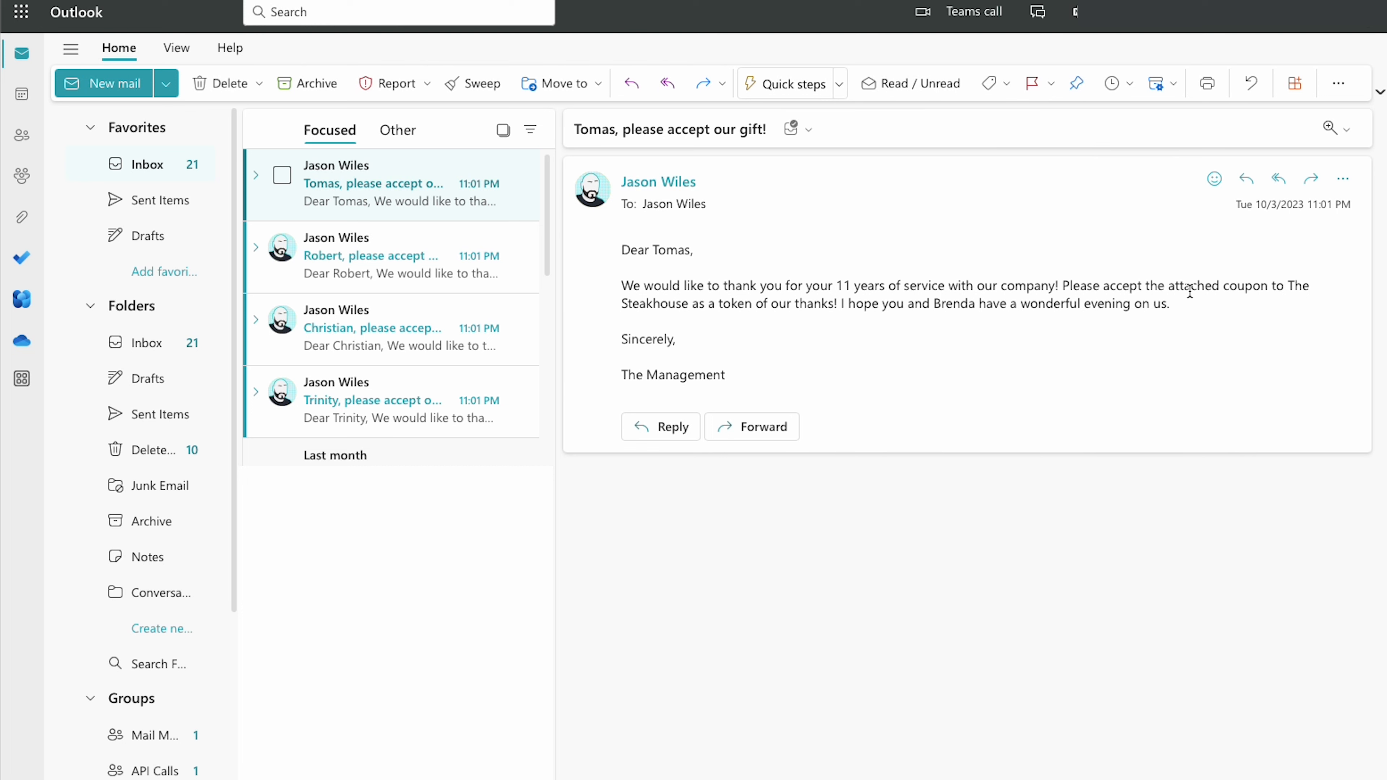
- Open the other three gift emails in the inbox one by one and check the personalised details in each message
click(363, 254)
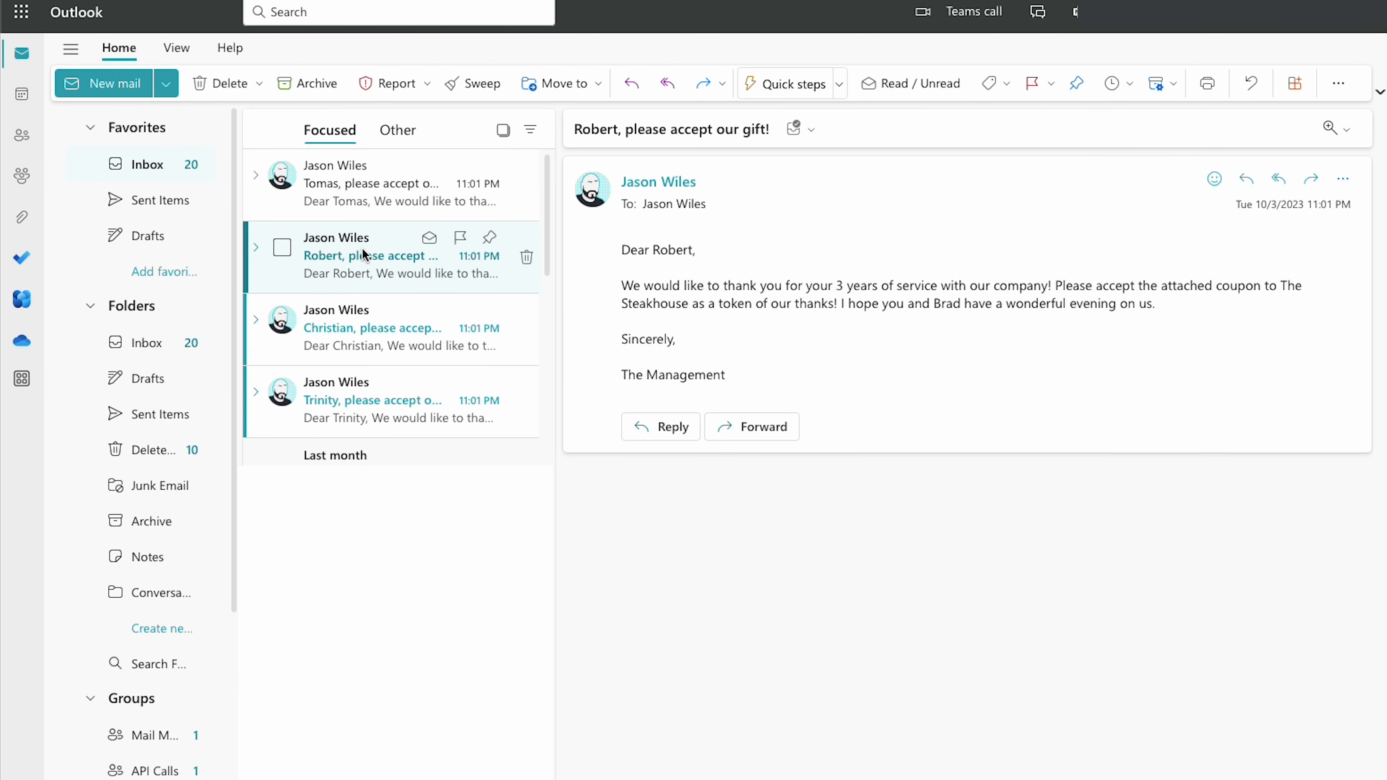
click(429, 311)
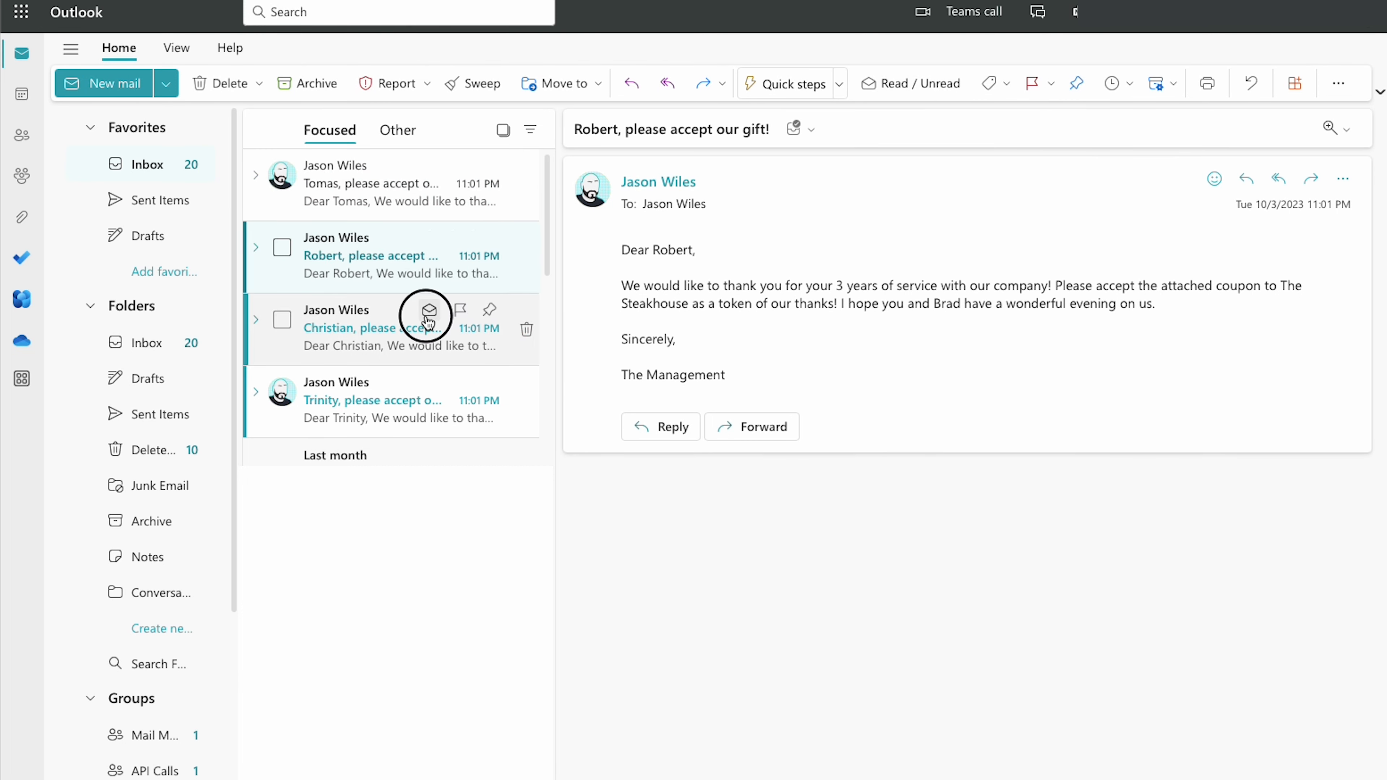
click(373, 324)
click(371, 402)
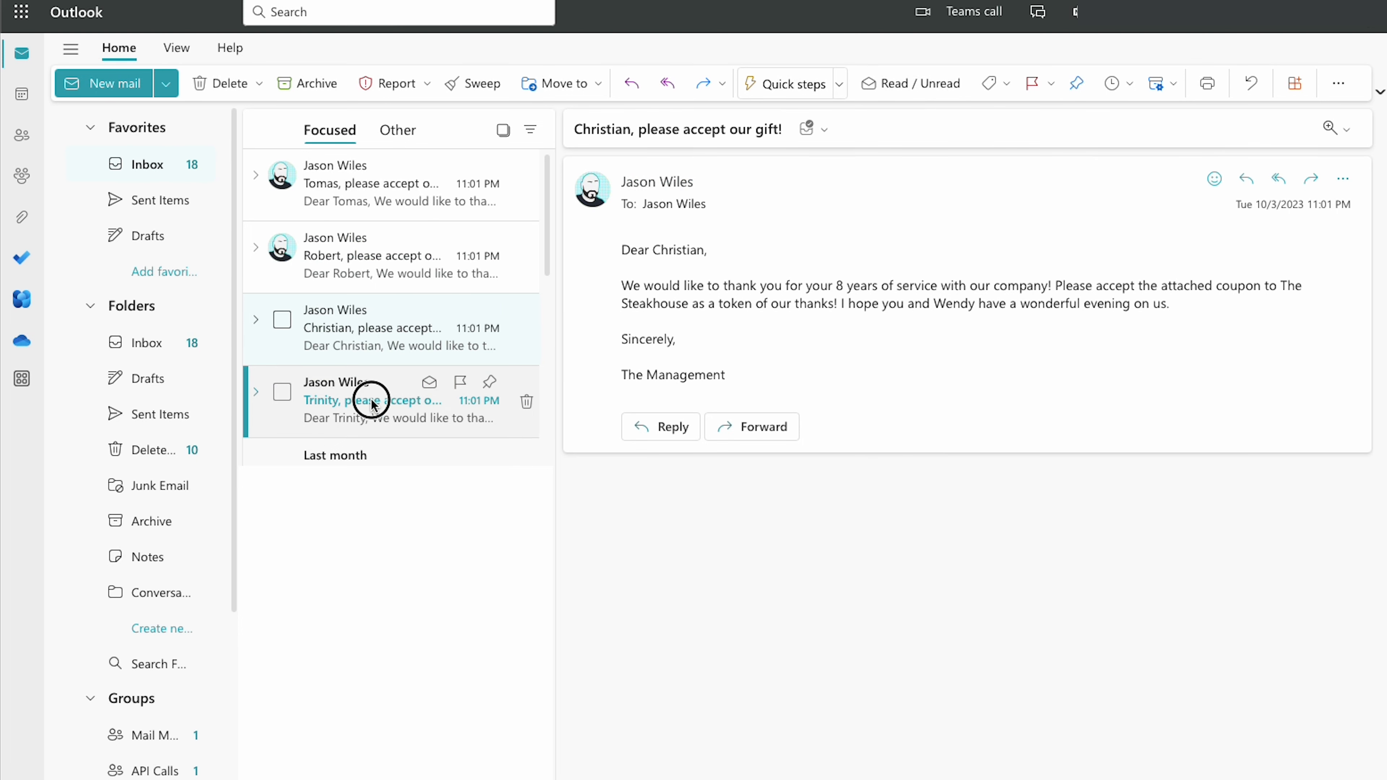